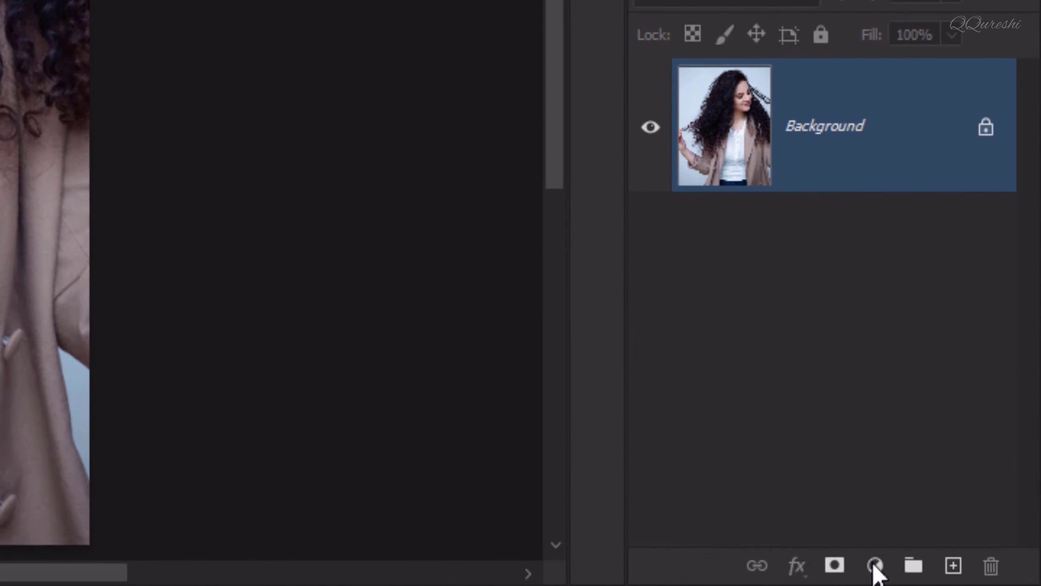
# - Add a Color Balance adjustment layer above the Background and choose the tonal range it affects
pyautogui.click(967, 577)
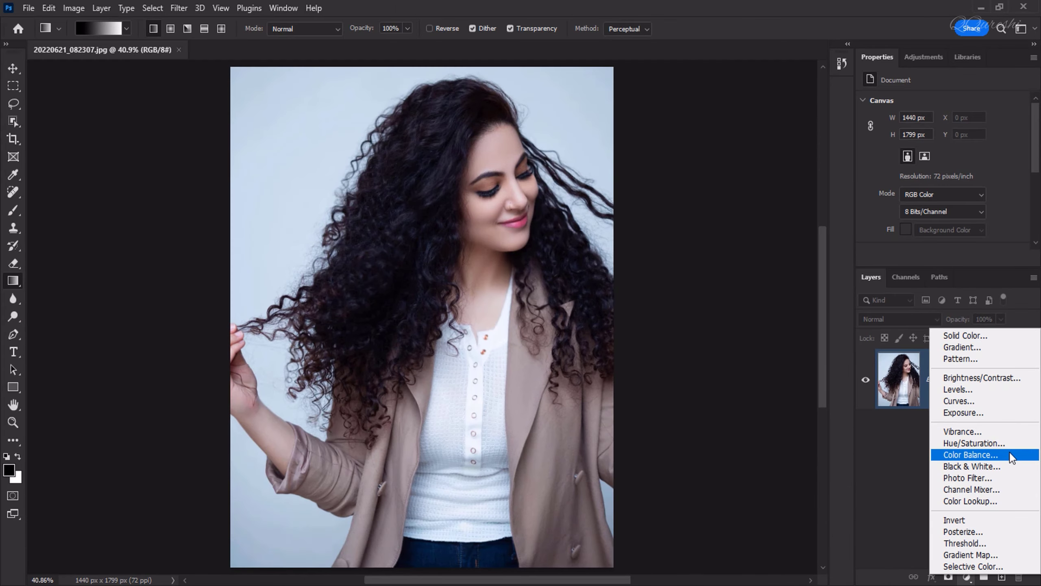
pyautogui.click(1010, 452)
pyautogui.click(953, 103)
pyautogui.click(902, 114)
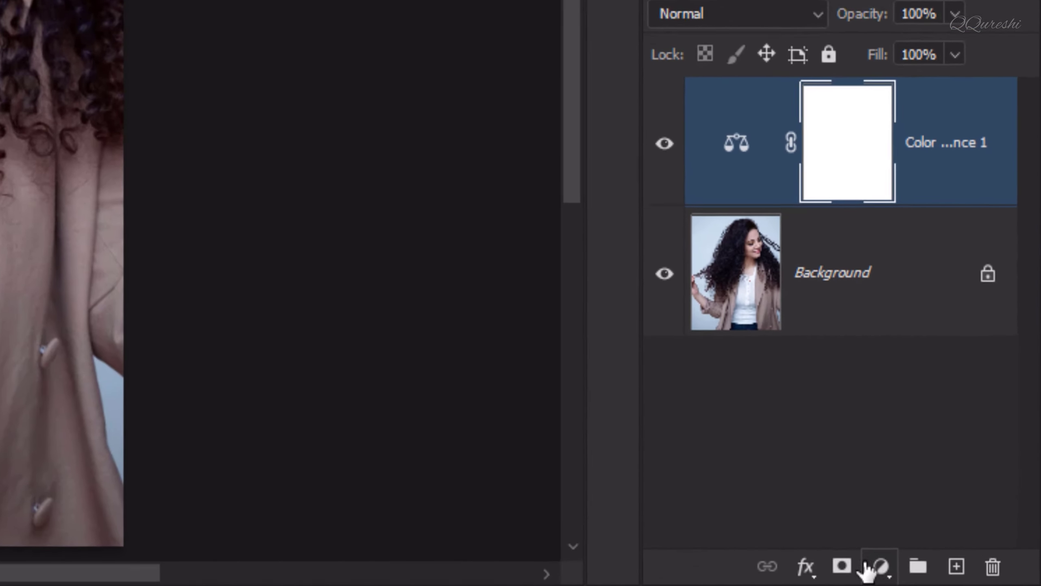
# - Add a Selective Color adjustment layer and set its Reds to Cyan -17%, Magenta -5% and Yellow -7%
pyautogui.click(875, 567)
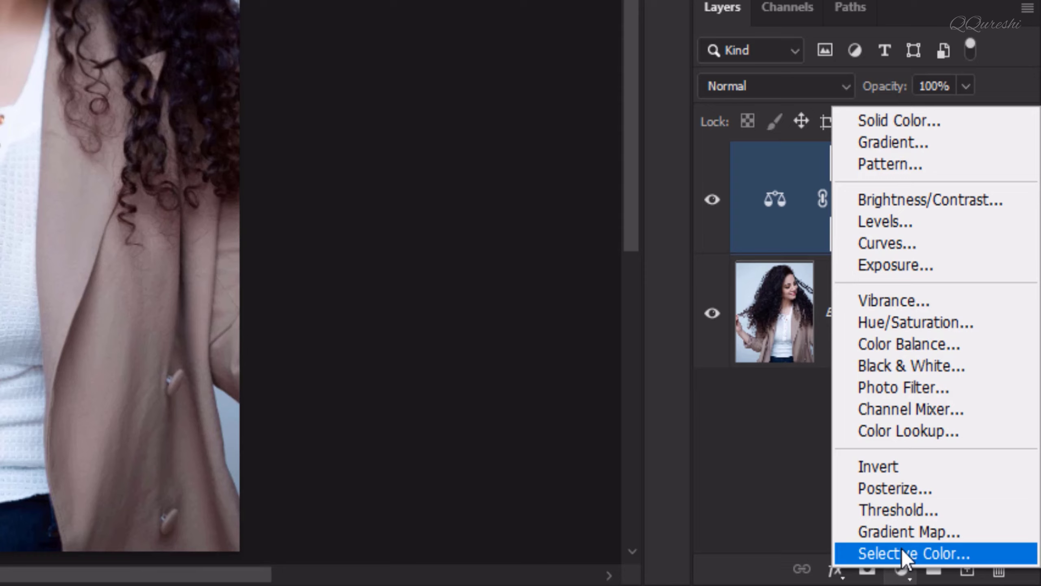
pyautogui.click(885, 546)
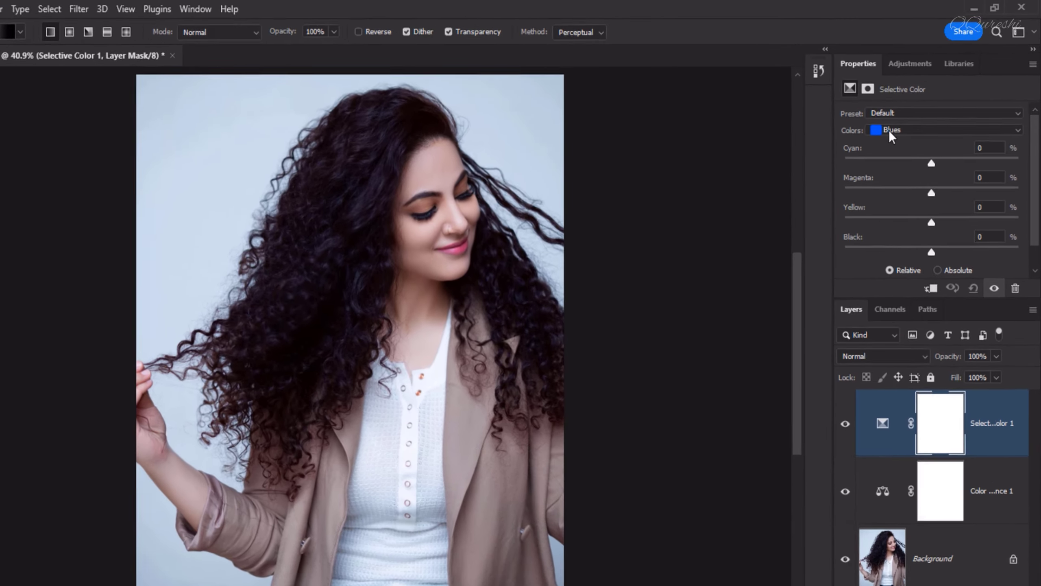
pyautogui.click(899, 117)
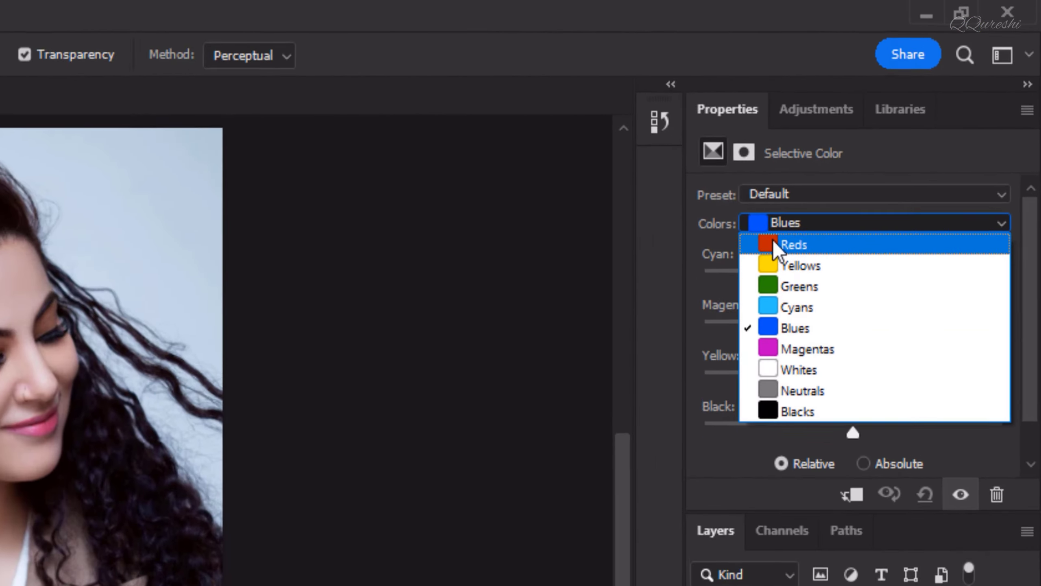
pyautogui.click(904, 127)
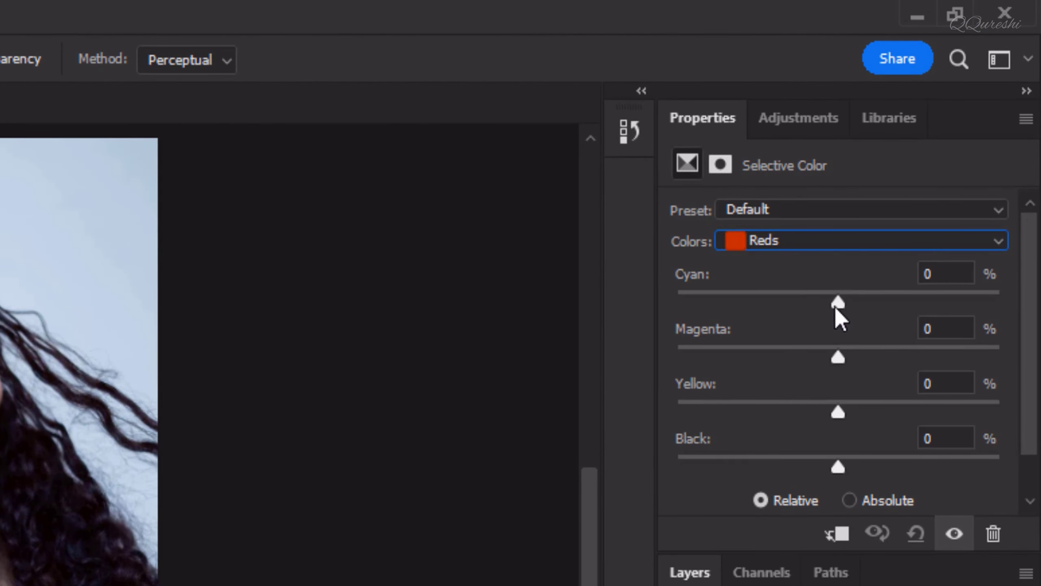
pyautogui.moveTo(840, 306); pyautogui.dragTo(811, 306)
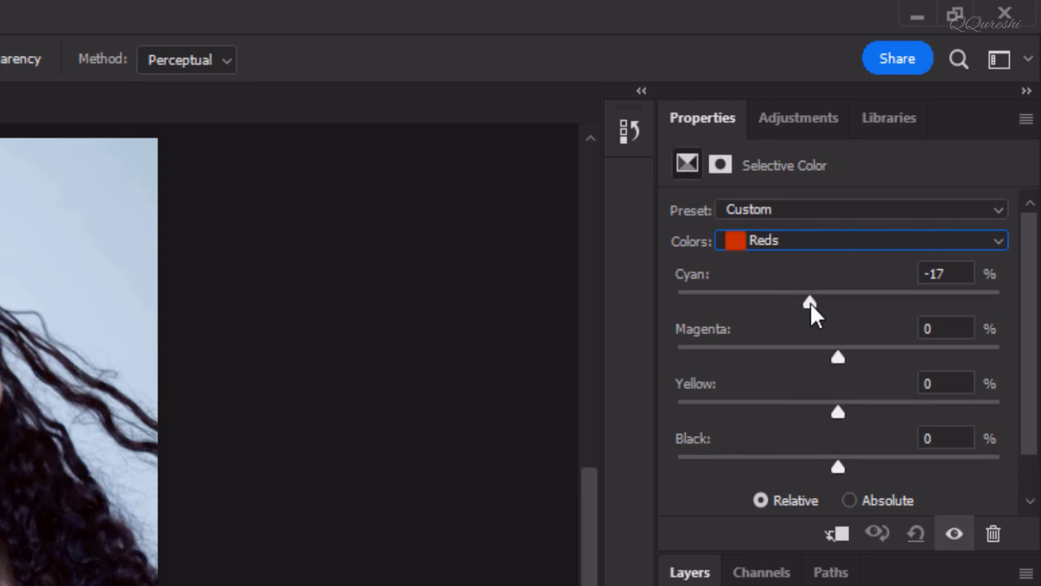
pyautogui.moveTo(838, 360); pyautogui.dragTo(832, 360)
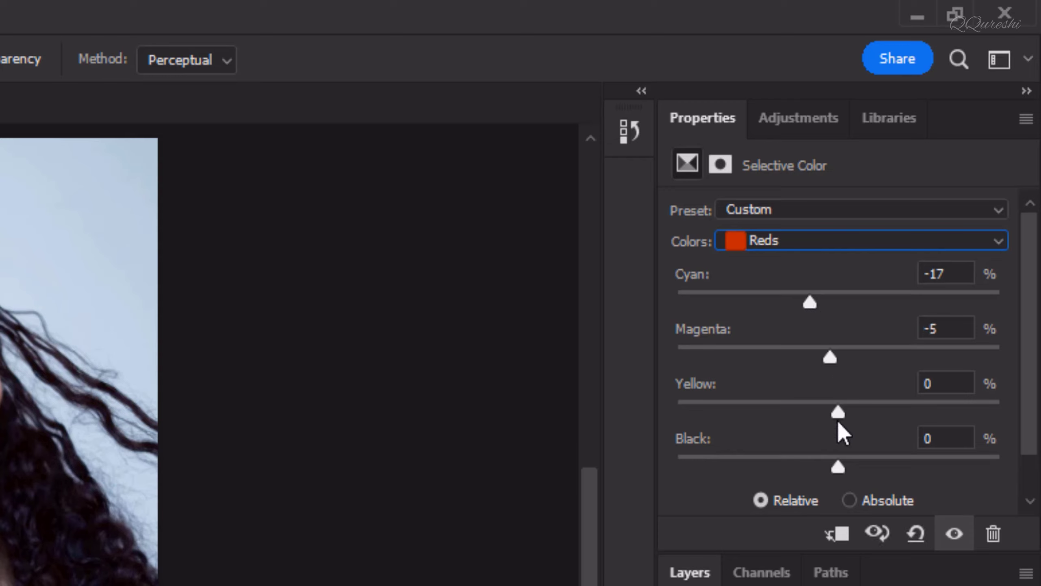
pyautogui.moveTo(840, 415); pyautogui.dragTo(829, 415)
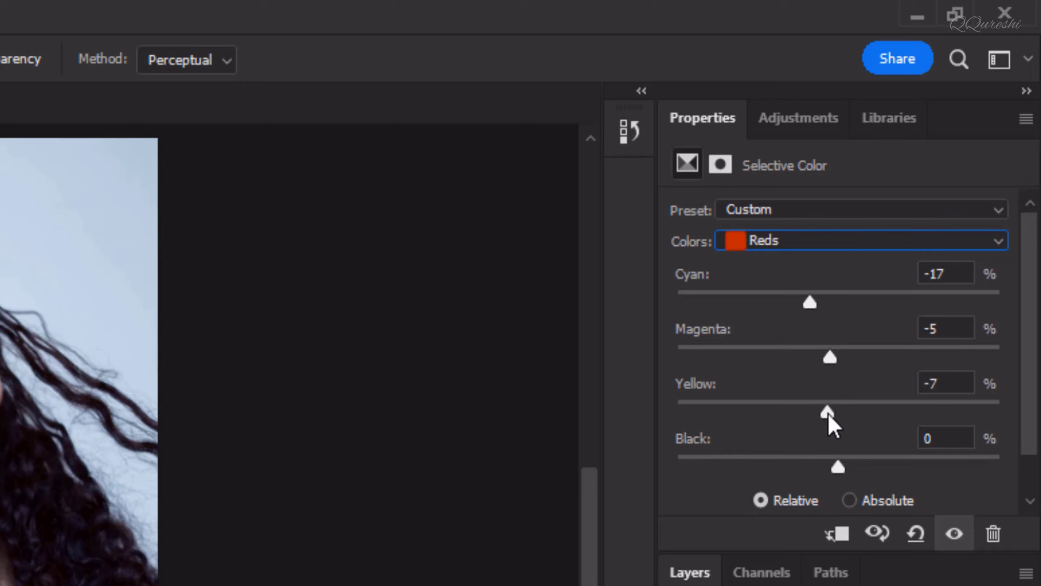
pyautogui.scroll(-1, 829, 425)
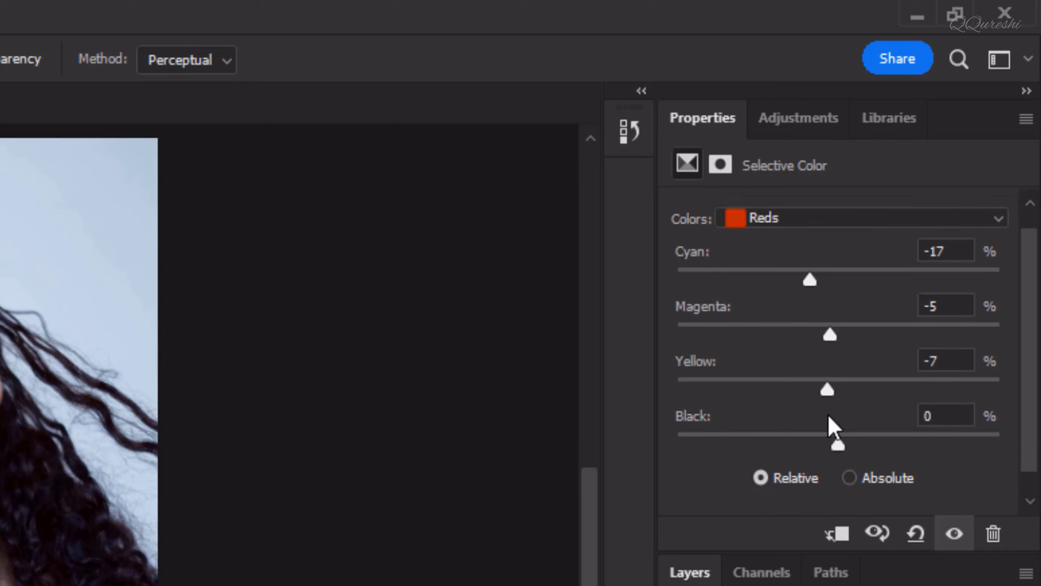
pyautogui.scroll(1, 781, 262)
# - Reduce the Yellow amount in the Blues of the Selective Color adjustment
pyautogui.click(780, 242)
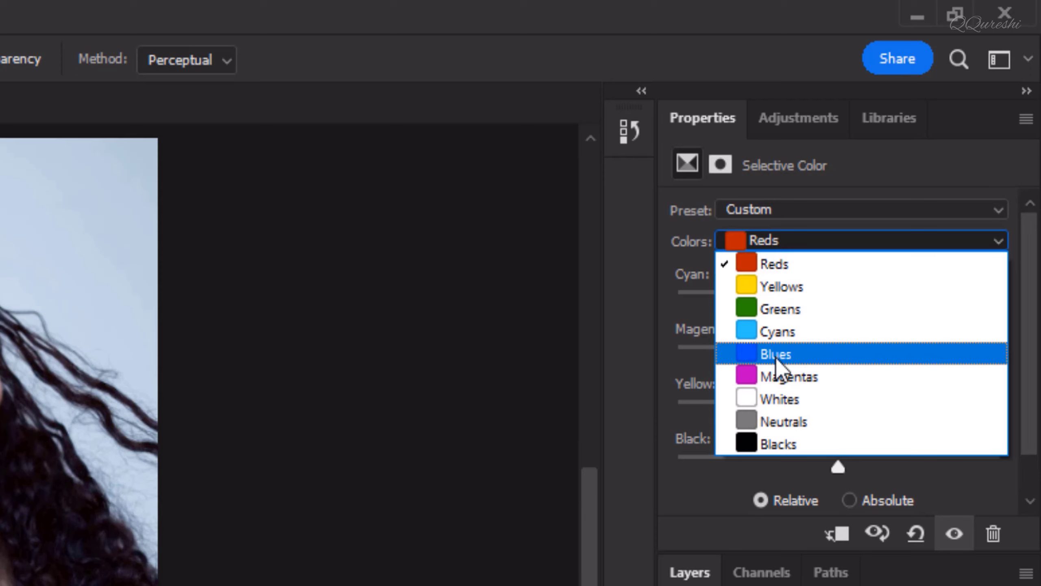
pyautogui.click(776, 353)
pyautogui.moveTo(841, 414); pyautogui.dragTo(775, 420)
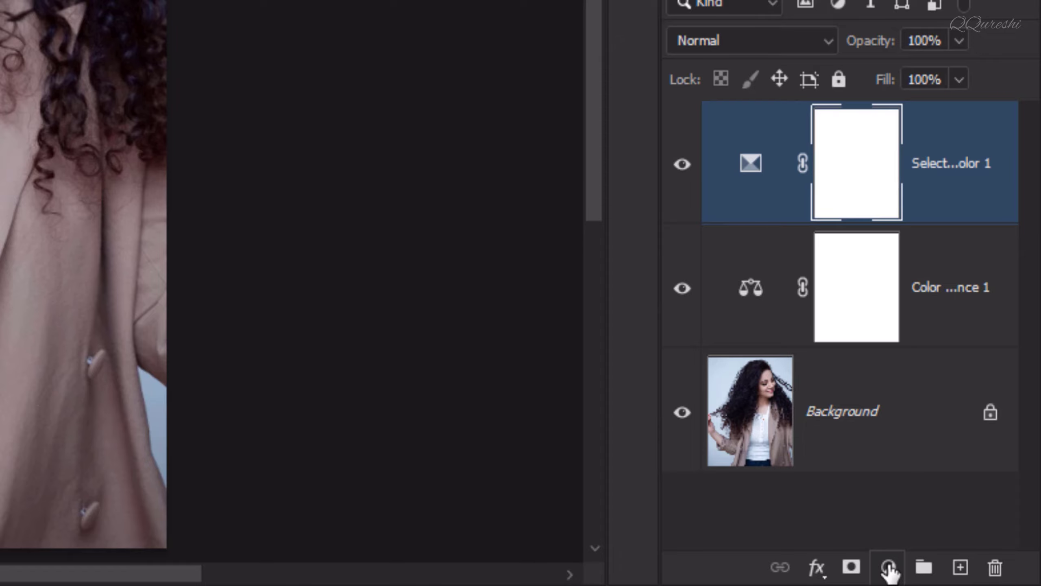
# - Add an Exposure adjustment layer on top with the exposure raised to +0.50
pyautogui.click(888, 568)
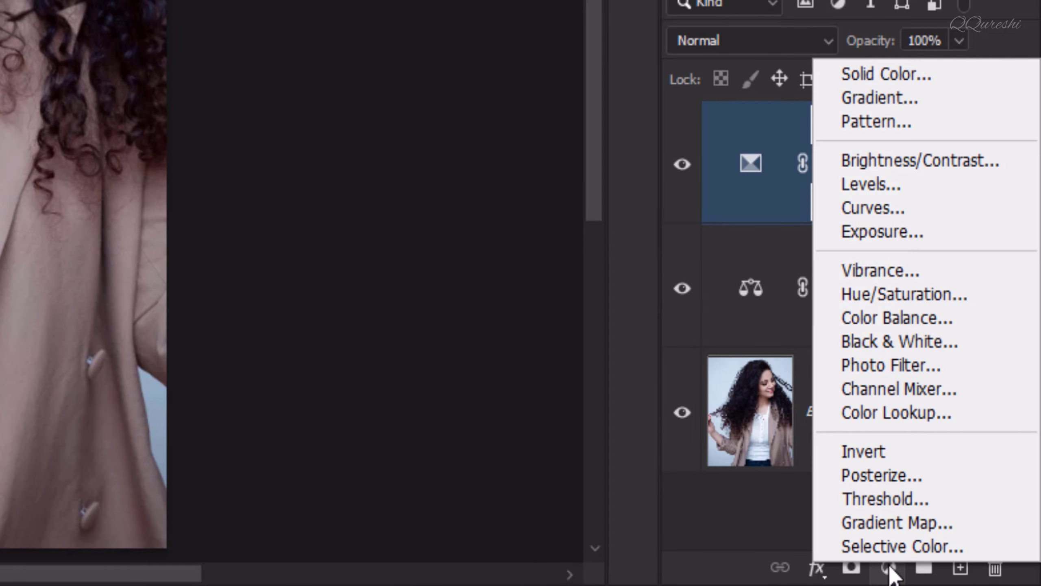
pyautogui.click(914, 230)
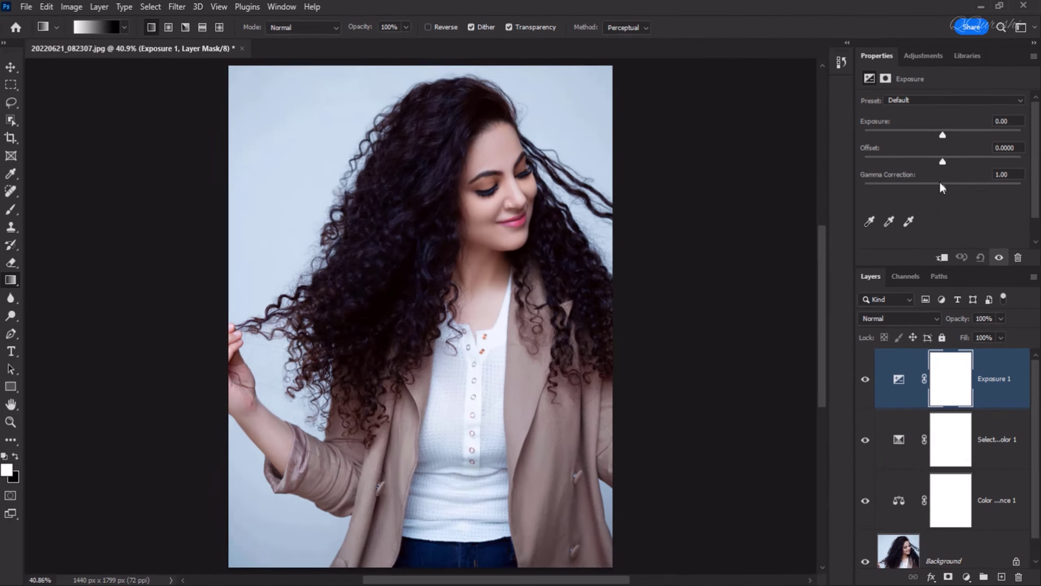
pyautogui.moveTo(943, 135); pyautogui.dragTo(950, 136)
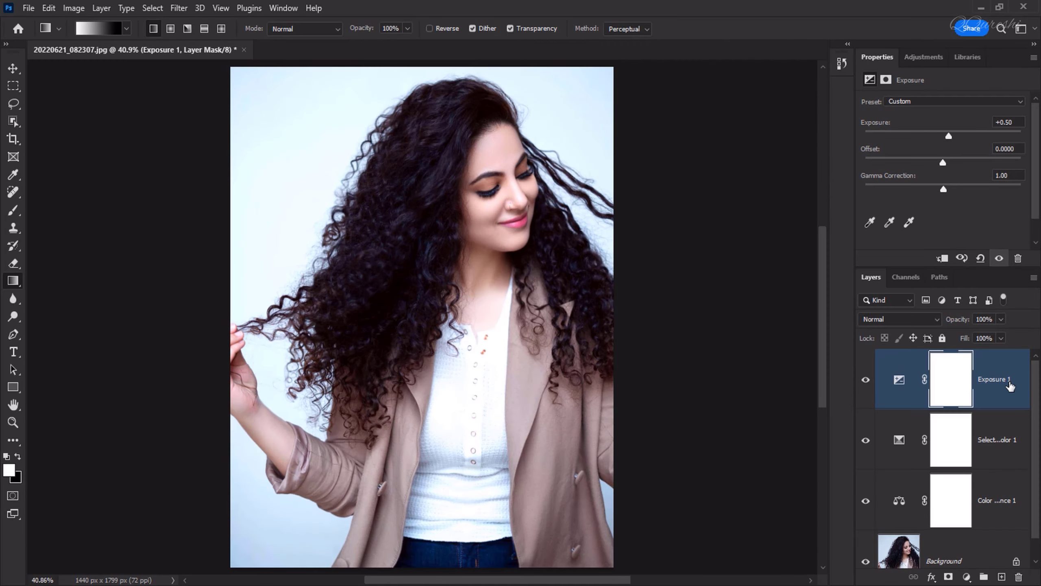
# - Restrict the Exposure layer with Blend If on Gray, splitting the underlying layer's dark limit to 75 / 193, and apply the blending options
pyautogui.rightClick(1011, 377)
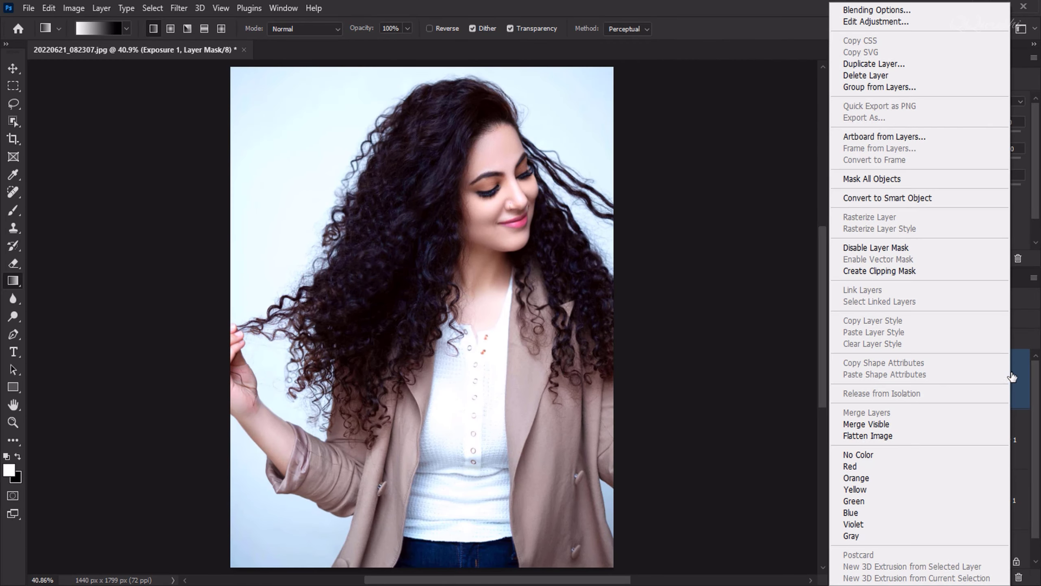
pyautogui.click(911, 10)
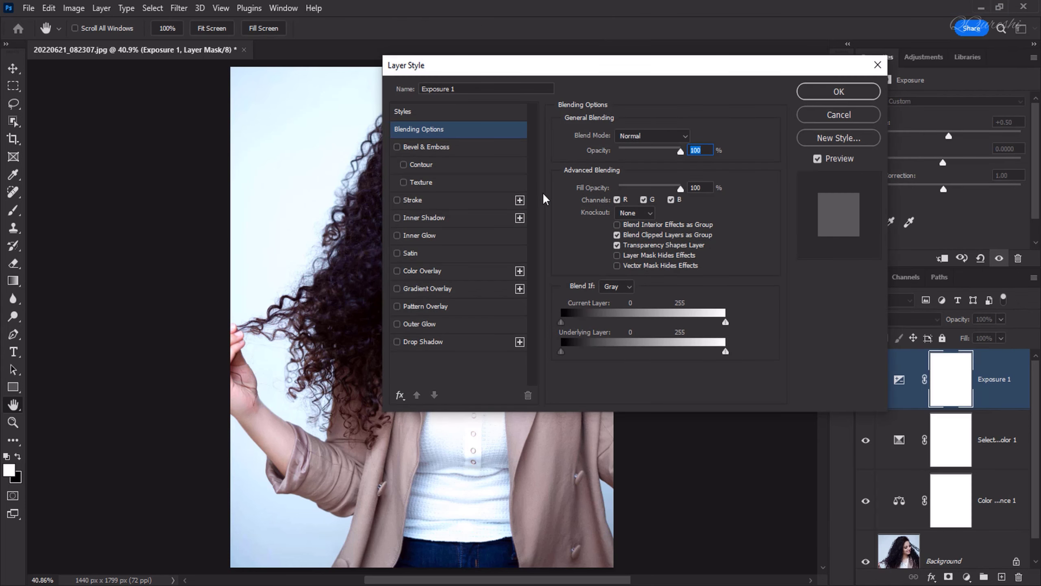
pyautogui.moveTo(314, 226); pyautogui.dragTo(123, 214)
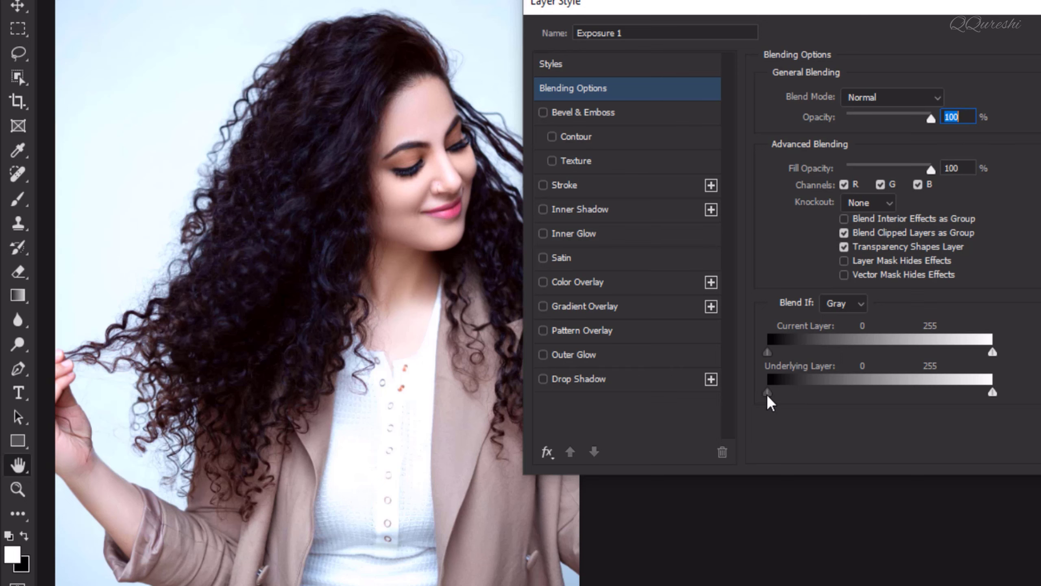
pyautogui.moveTo(768, 394); pyautogui.dragTo(858, 394)
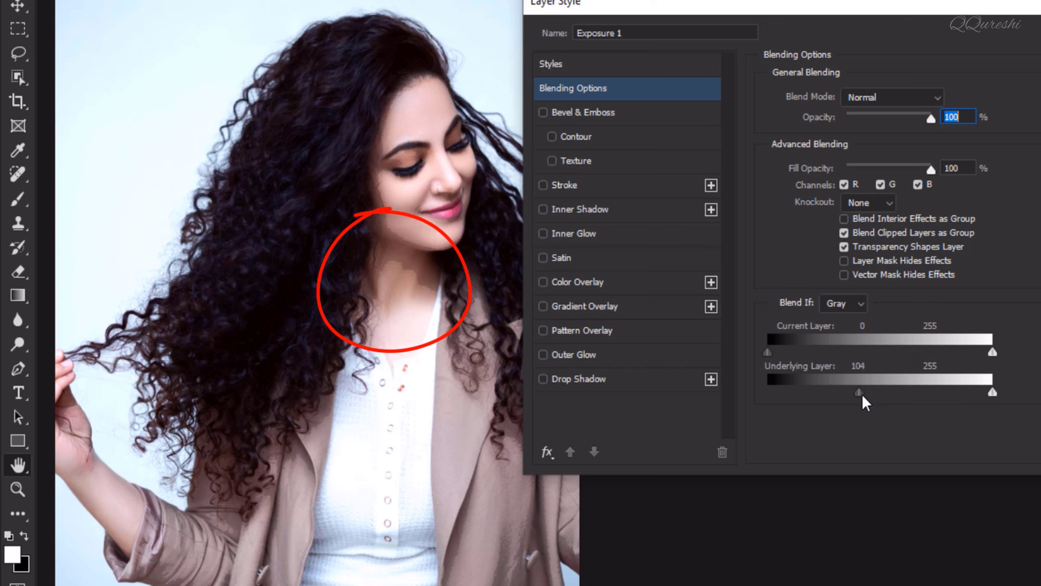
pyautogui.moveTo(859, 393)
pyautogui.mouseDown()
pyautogui.moveTo(815, 400)
pyautogui.moveTo(834, 400)
pyautogui.mouseUp()
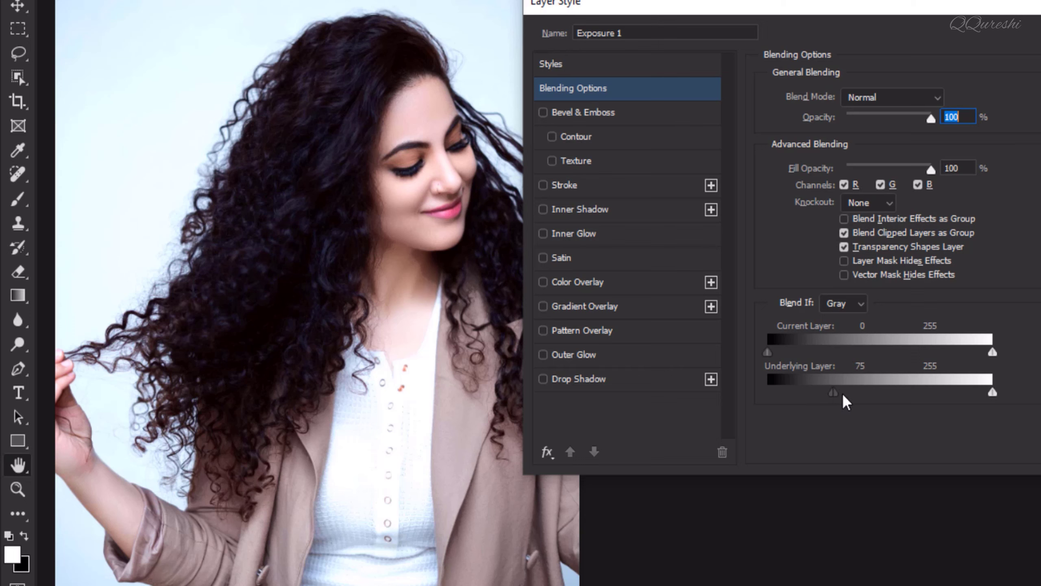
pyautogui.moveTo(837, 394); pyautogui.dragTo(938, 397)
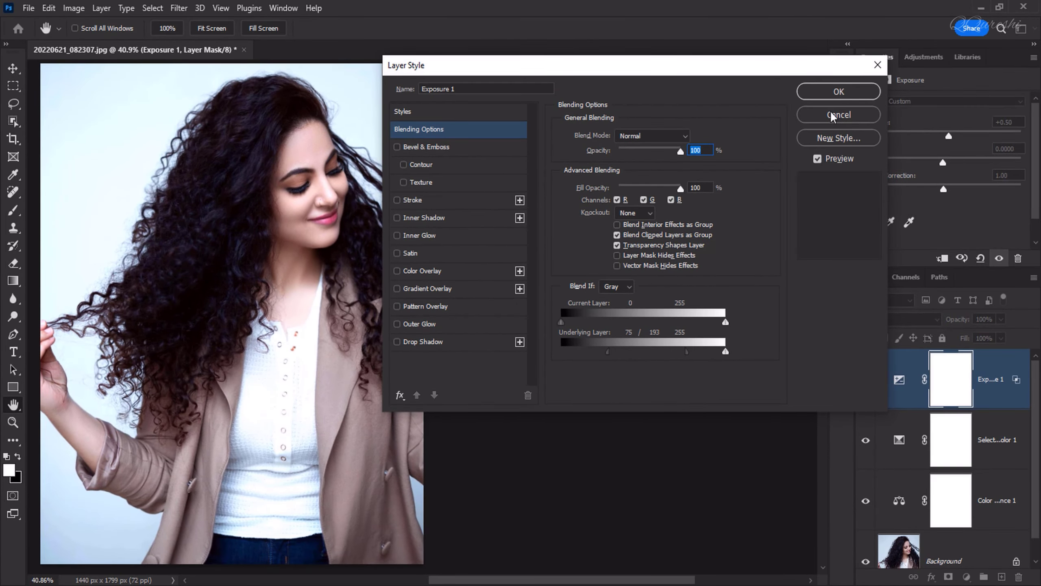
pyautogui.click(839, 91)
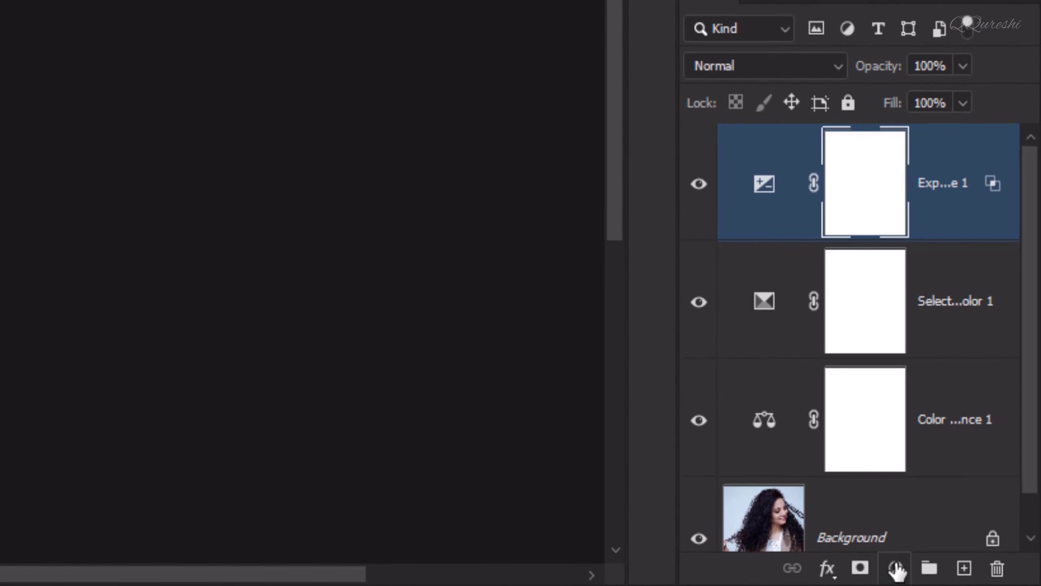
# - Add a Hue/Saturation adjustment layer and slightly raise the Master saturation
pyautogui.click(896, 569)
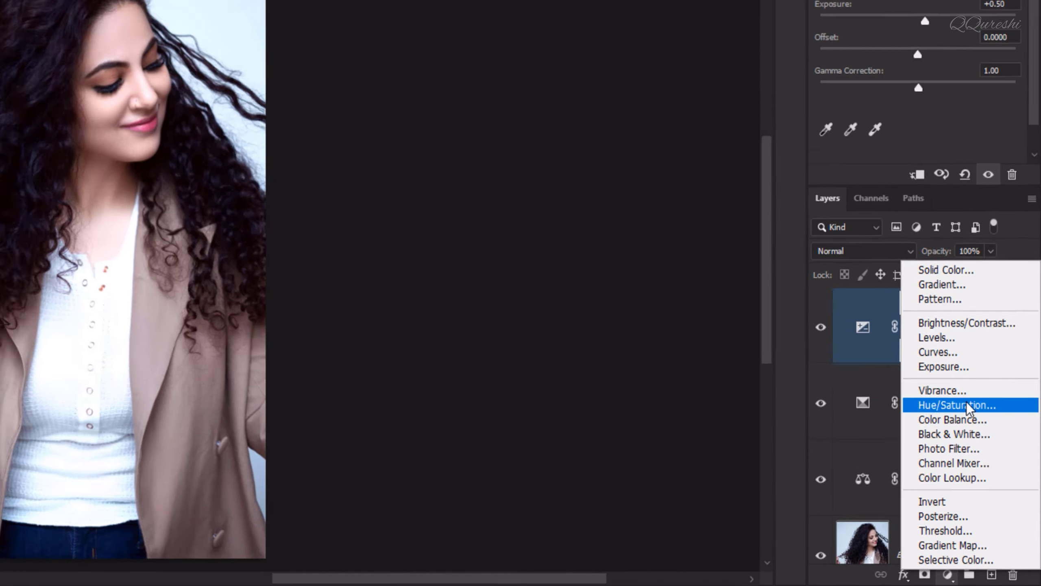
pyautogui.click(927, 306)
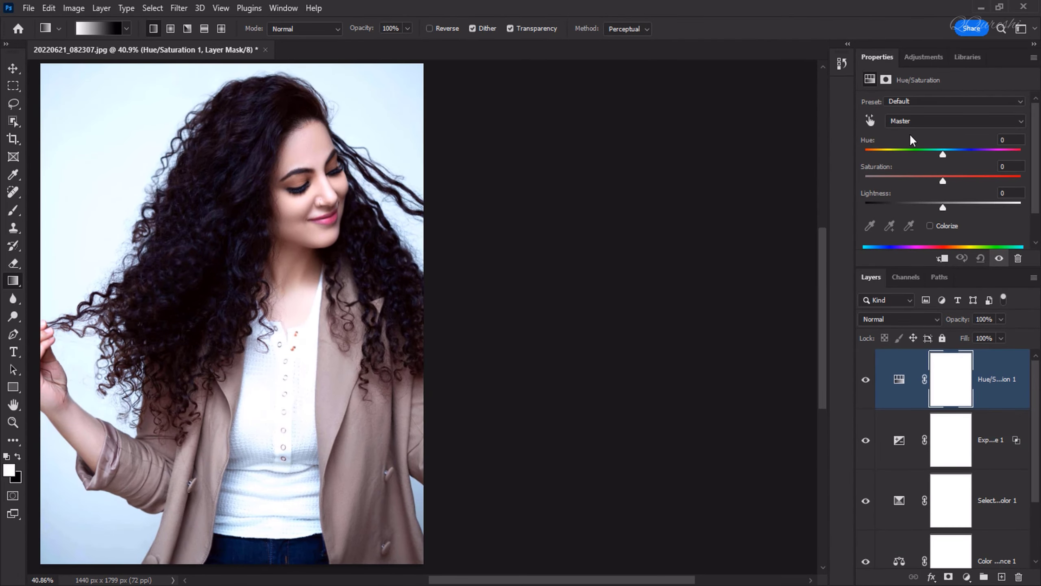
pyautogui.moveTo(942, 181); pyautogui.dragTo(952, 181)
pyautogui.moveTo(955, 182); pyautogui.dragTo(955, 182)
# - Adjust the saturation of the Reds range in the Hue/Saturation layer
pyautogui.click(938, 122)
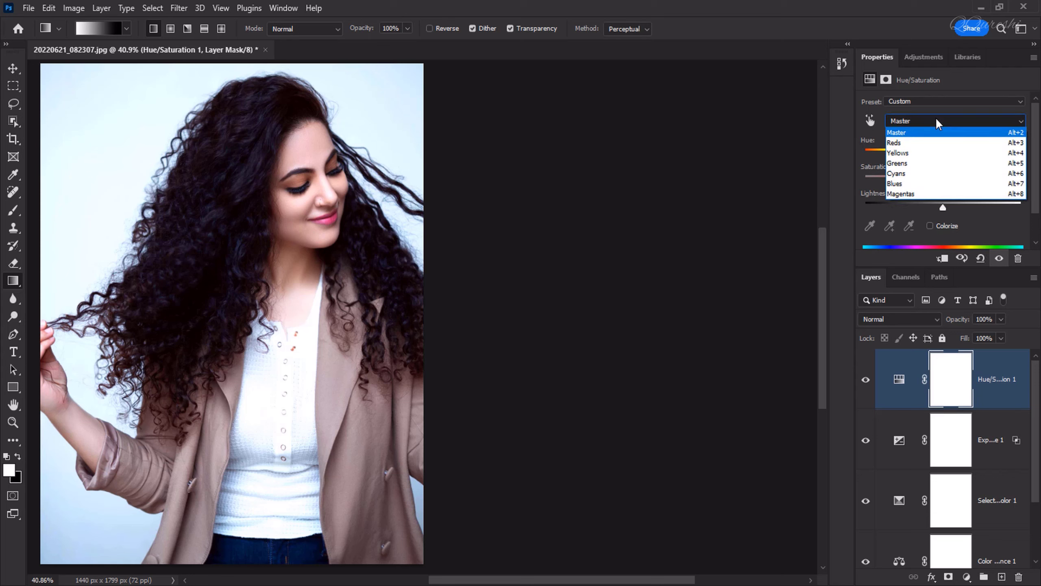
pyautogui.click(905, 143)
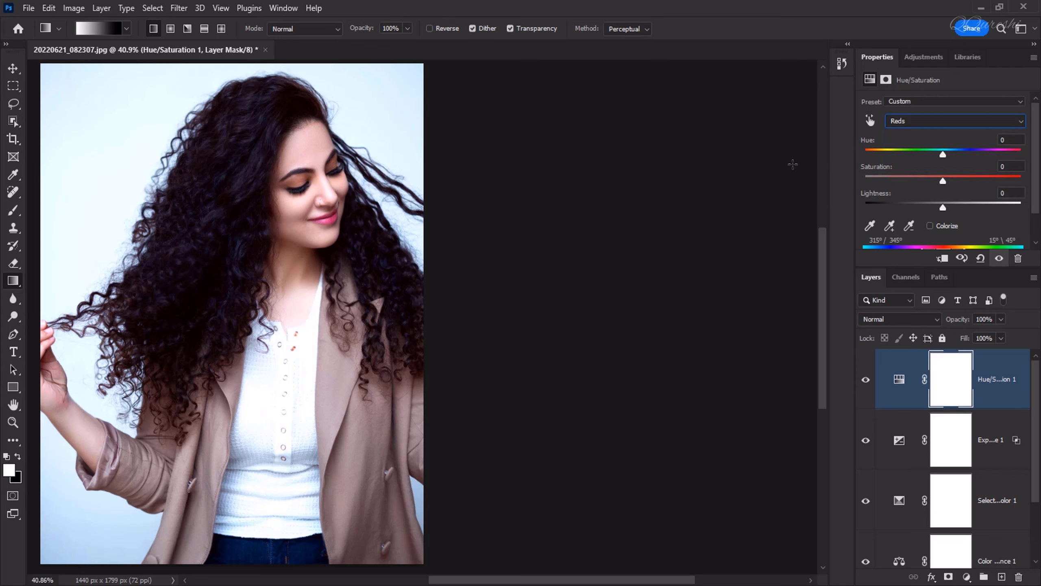
pyautogui.click(945, 180)
# - Group all four adjustment layers, from Hue/Saturation down to Color Balance
pyautogui.keyDown('shift'); pyautogui.click(996, 554); pyautogui.keyUp('shift')
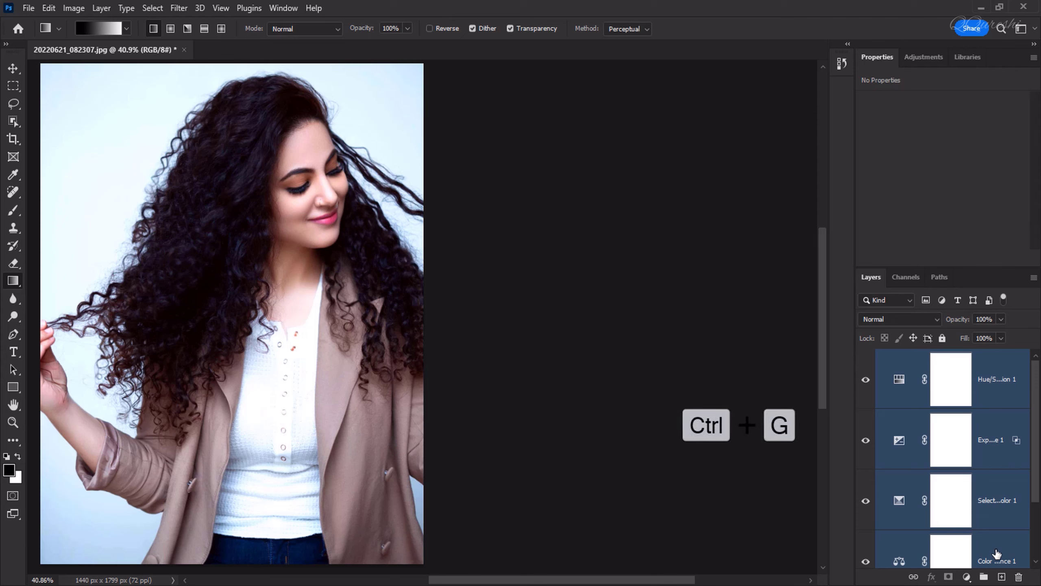
pyautogui.hotkey('ctrl', 'g')
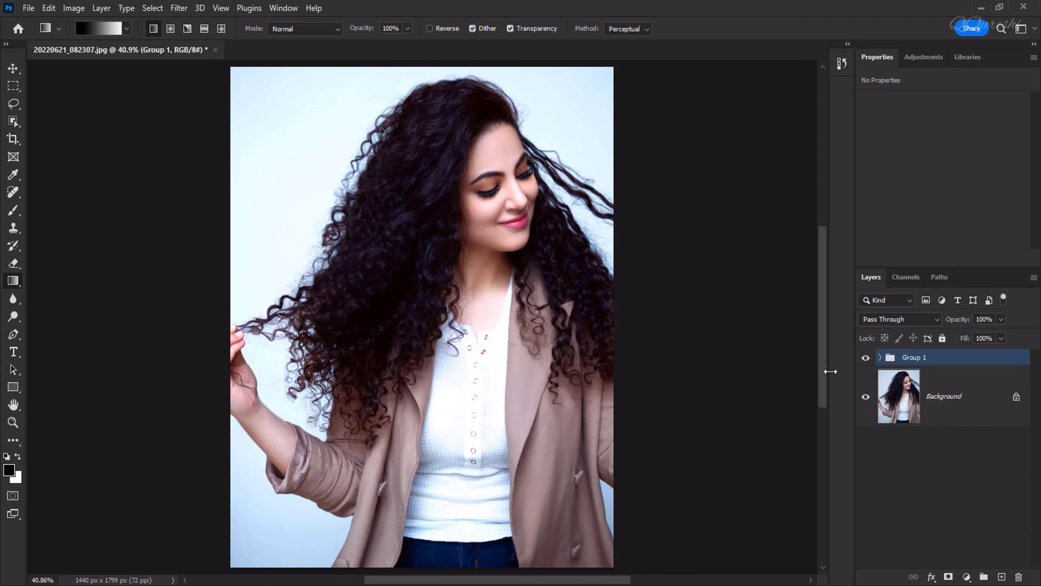
# - Compare the portrait with and without the adjustment group, in full and close up on the face and hair
pyautogui.click(866, 358)
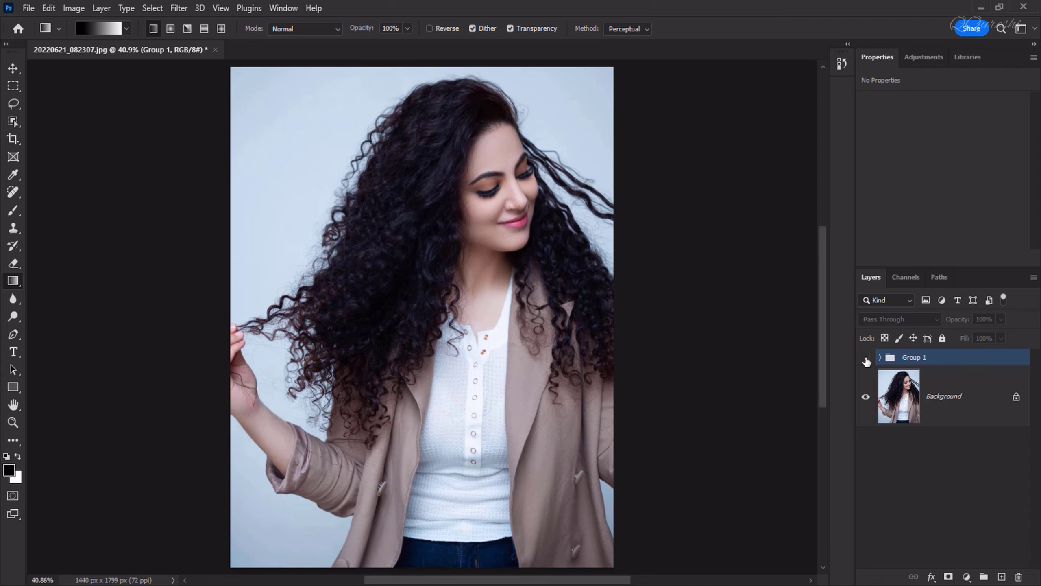
pyautogui.click(866, 358)
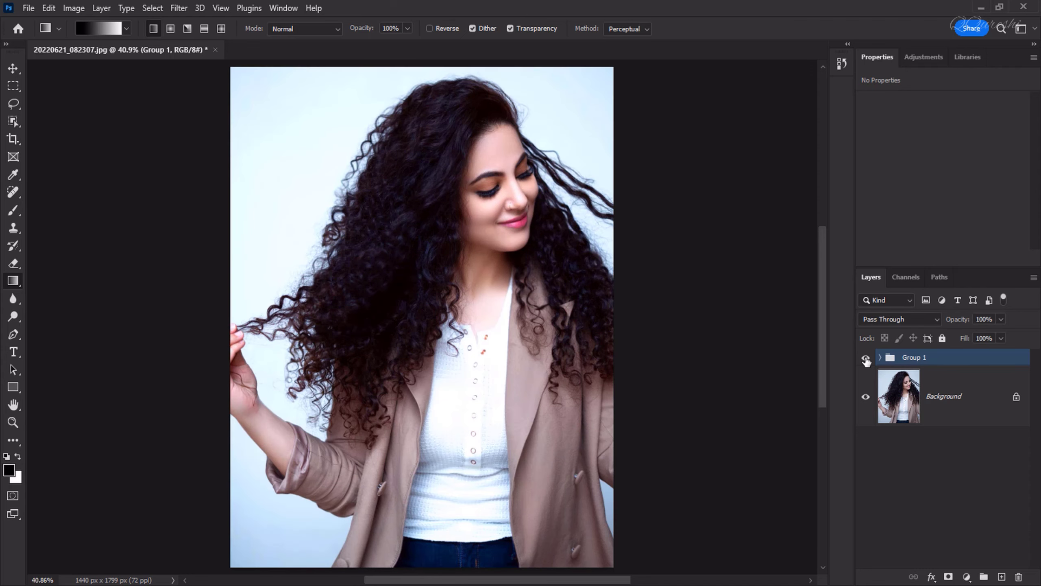
pyautogui.hotkey('ctrl', '1')
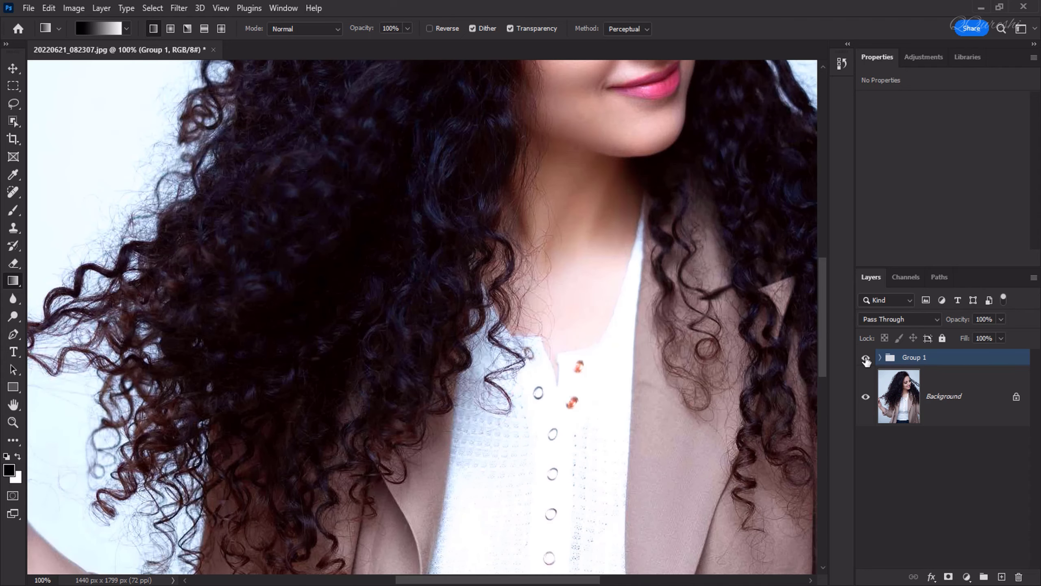
pyautogui.moveTo(586, 174); pyautogui.dragTo(473, 426)
pyautogui.scroll(-5, 473, 425)
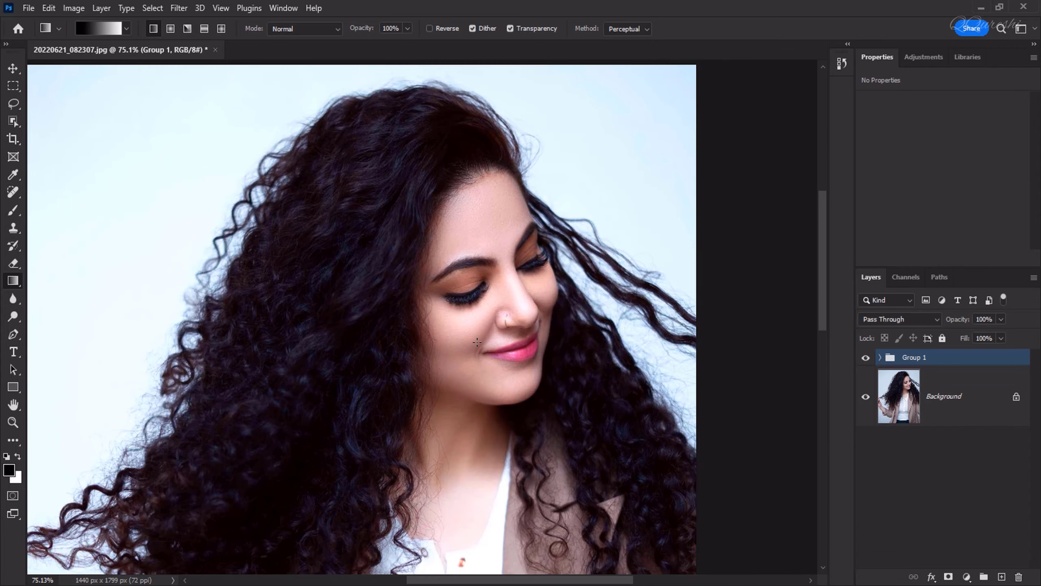
pyautogui.moveTo(487, 340); pyautogui.dragTo(489, 324)
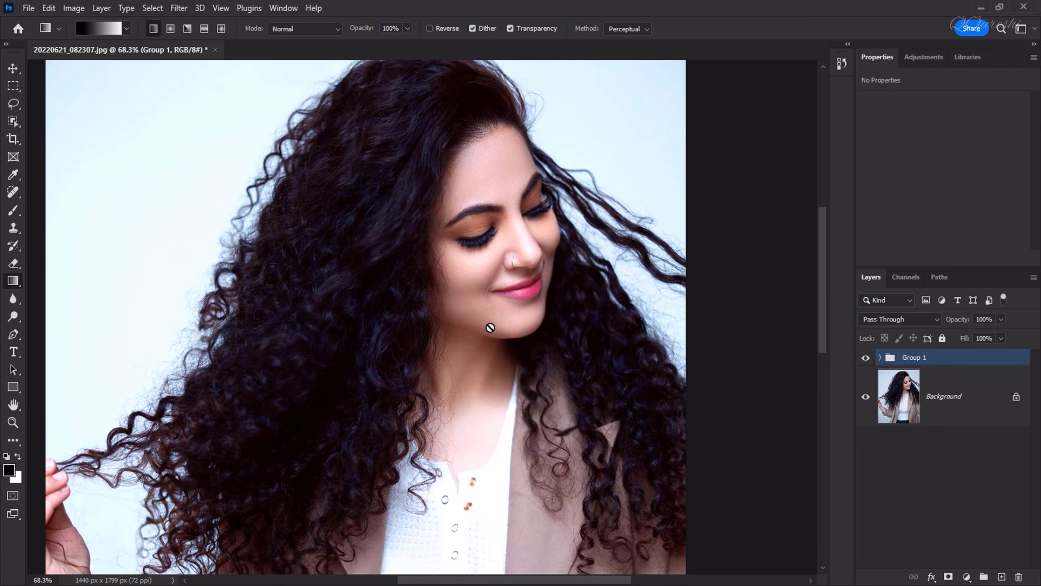
pyautogui.click(867, 357)
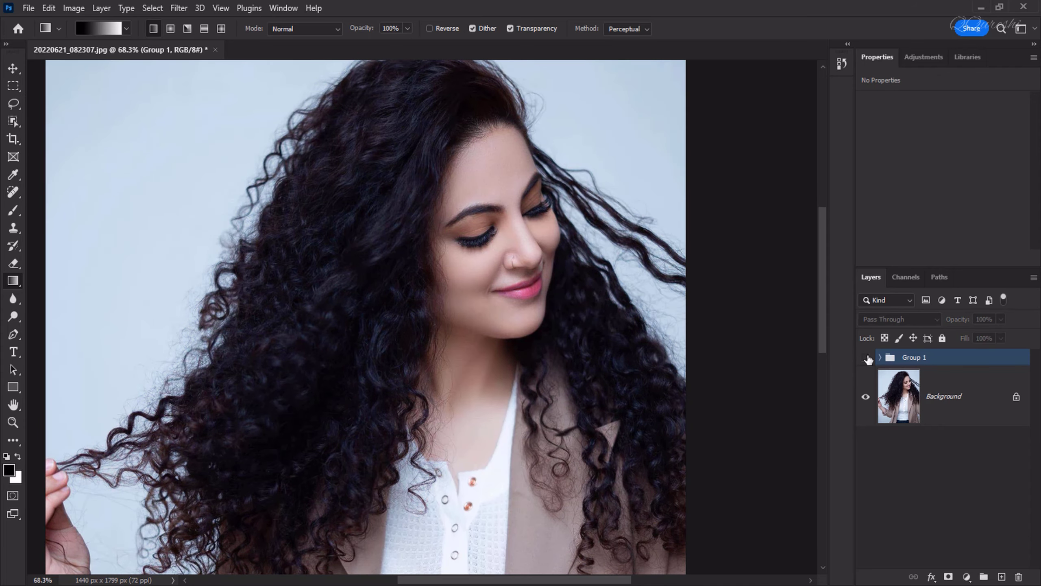
pyautogui.click(866, 357)
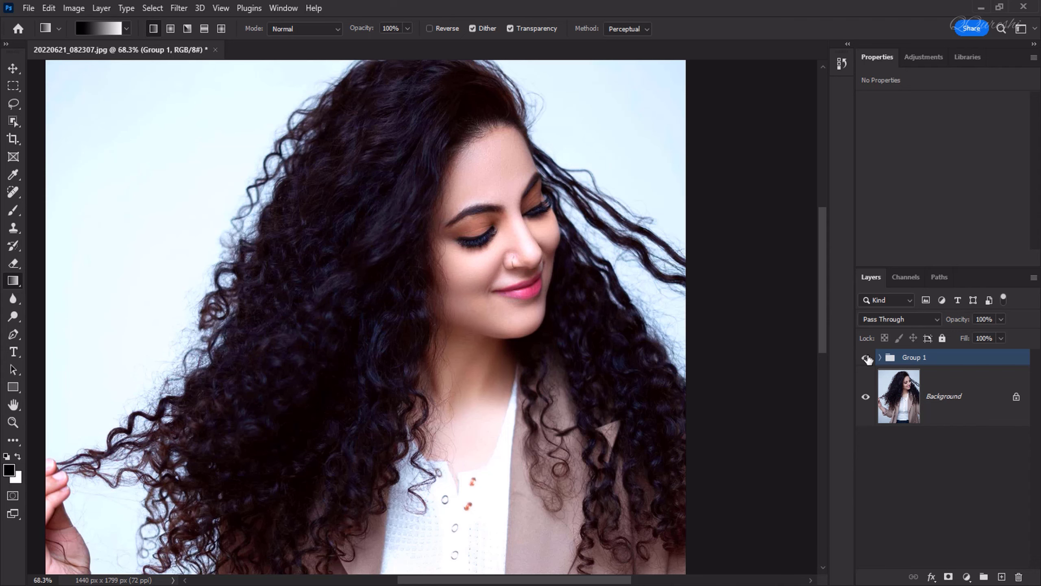
pyautogui.hotkey('ctrl', '0')
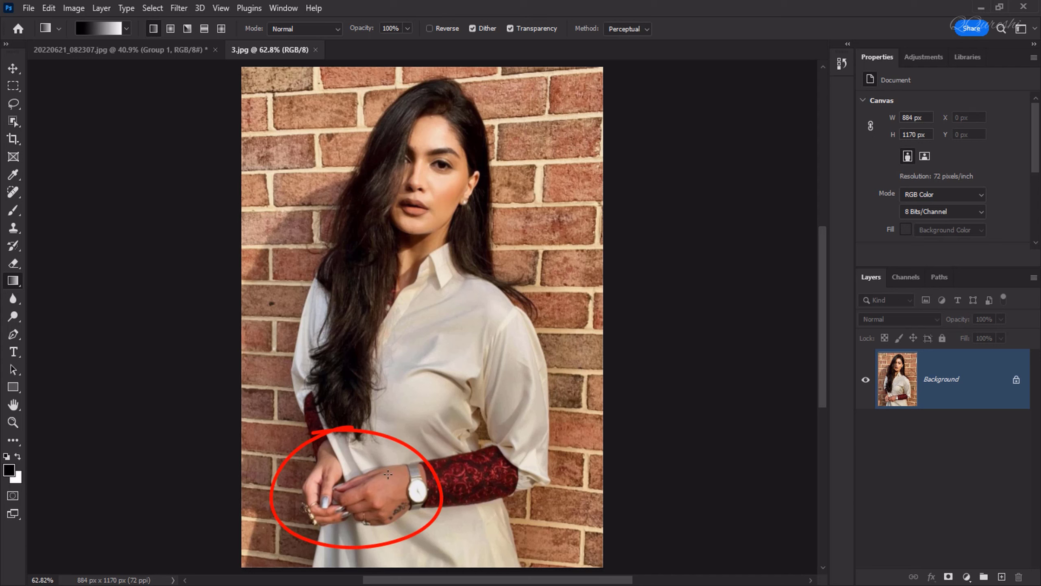
# - Add a new Soft Light layer in 3.jpg and set up a size 35 brush with the skin tone sampled from the forehead
pyautogui.click(1002, 576)
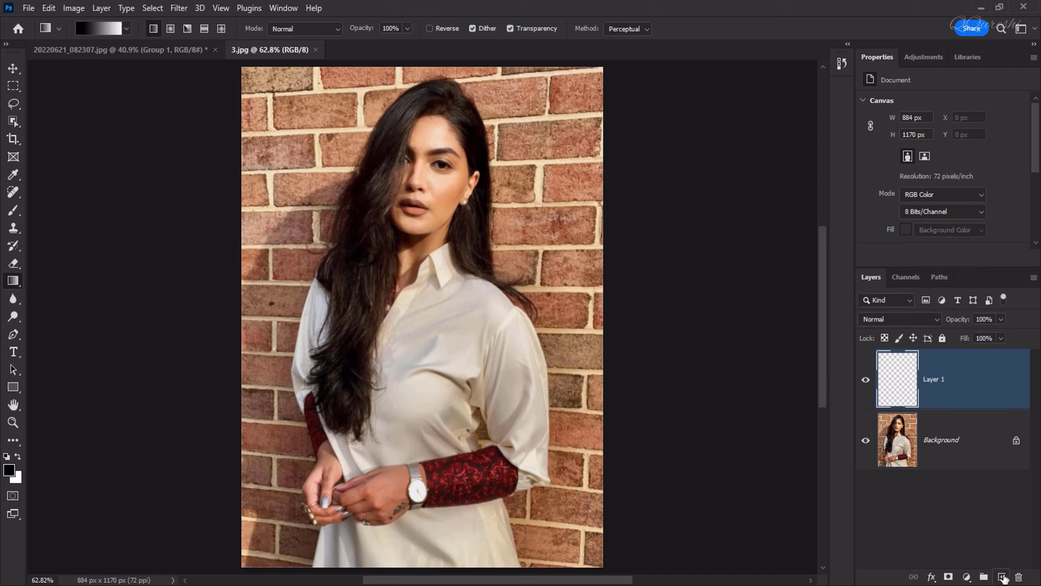
pyautogui.click(13, 210)
pyautogui.click(38, 214)
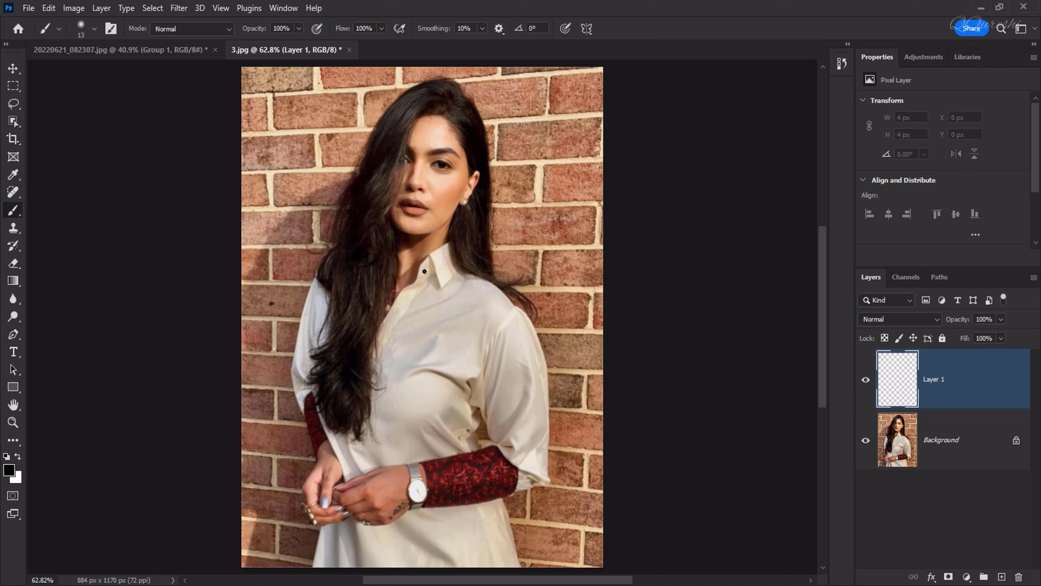
pyautogui.press(']')
pyautogui.press(']')
pyautogui.keyDown('alt'); pyautogui.click(432, 131); pyautogui.keyUp('alt')
pyautogui.click(874, 320)
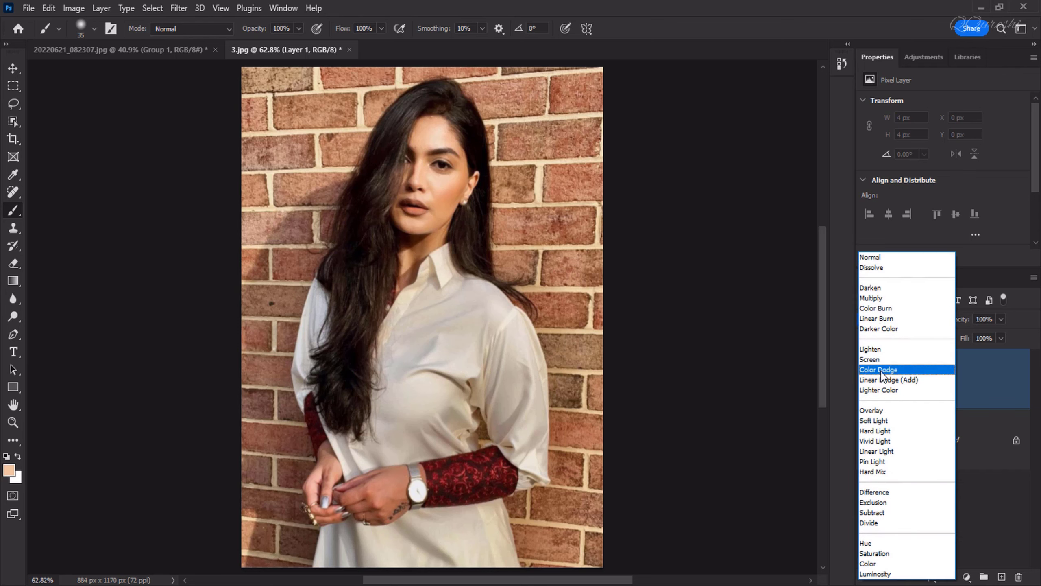
pyautogui.click(882, 421)
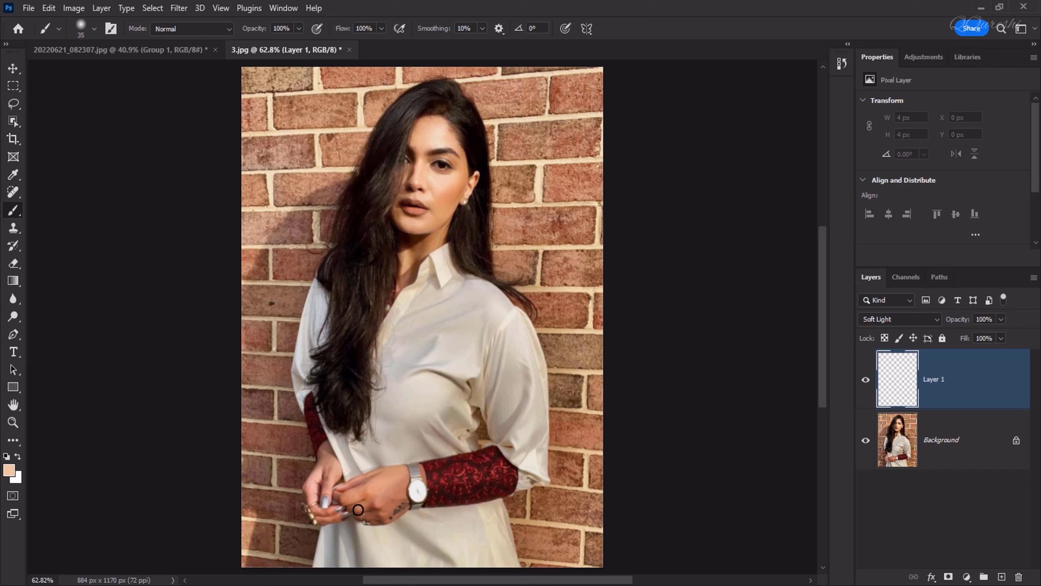
# - Paint the sampled skin tone over both hands and set the layer's opacity to 25%
pyautogui.moveTo(391, 519)
pyautogui.mouseDown()
pyautogui.moveTo(394, 490)
pyautogui.moveTo(406, 505)
pyautogui.moveTo(329, 487)
pyautogui.moveTo(312, 492)
pyautogui.moveTo(318, 513)
pyautogui.moveTo(331, 472)
pyautogui.moveTo(316, 476)
pyautogui.moveTo(305, 510)
pyautogui.moveTo(394, 472)
pyautogui.mouseUp()
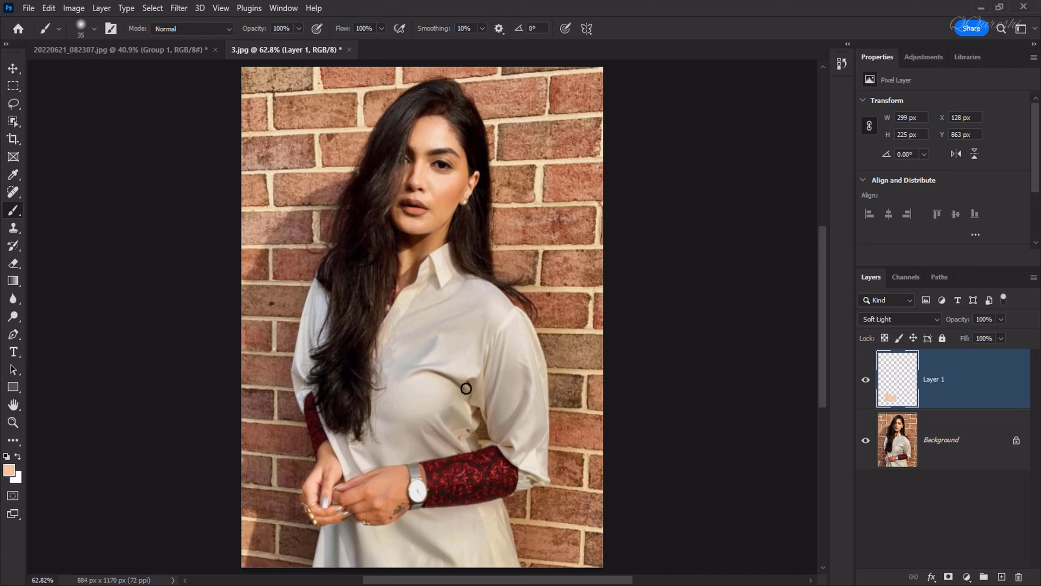
pyautogui.click(985, 319)
pyautogui.write('25')
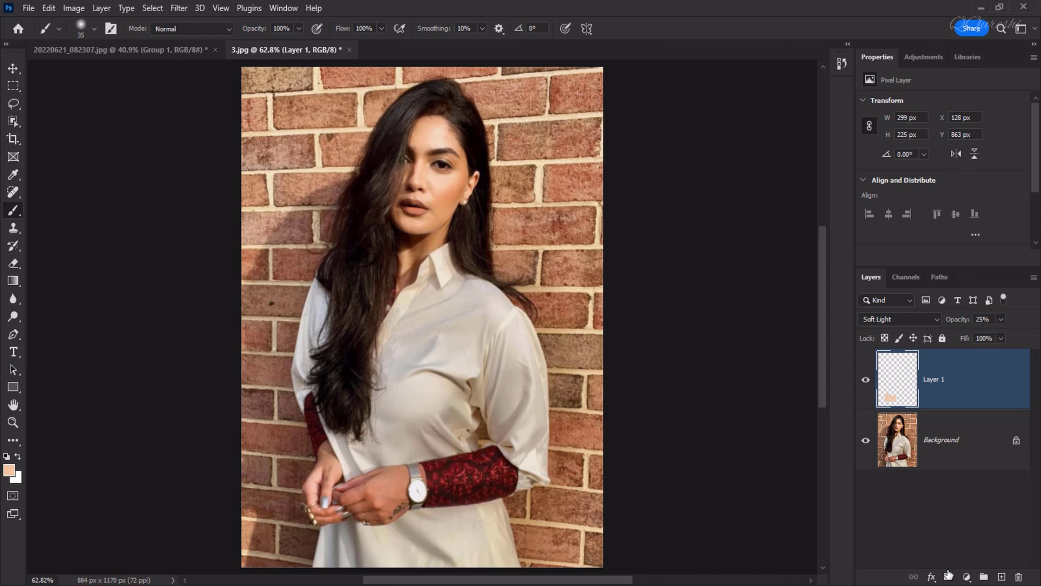
# - Add a Hue/Saturation adjustment layer, invert its mask to black and paint the hands white in it
pyautogui.click(967, 577)
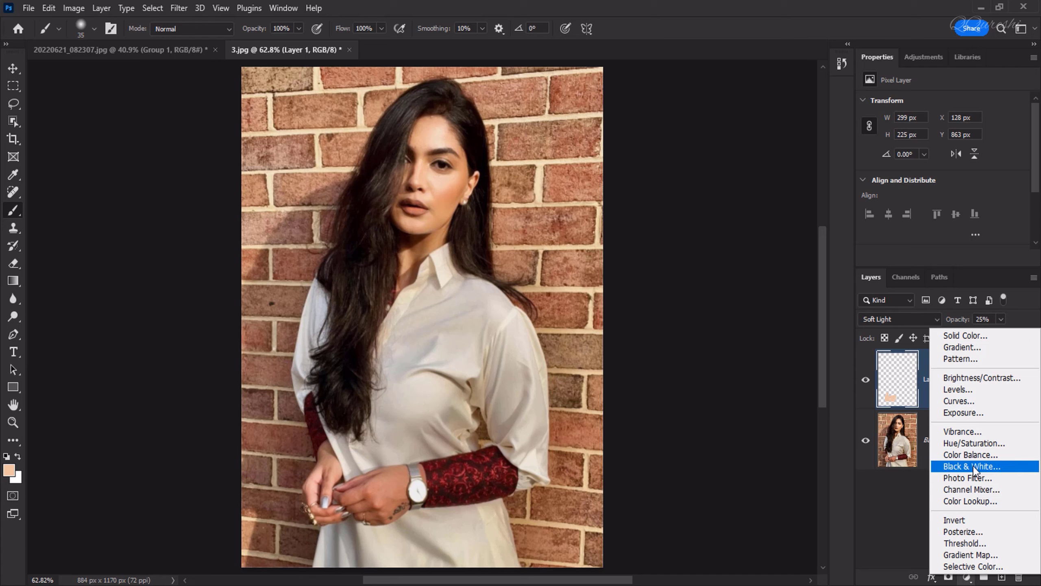
pyautogui.click(974, 443)
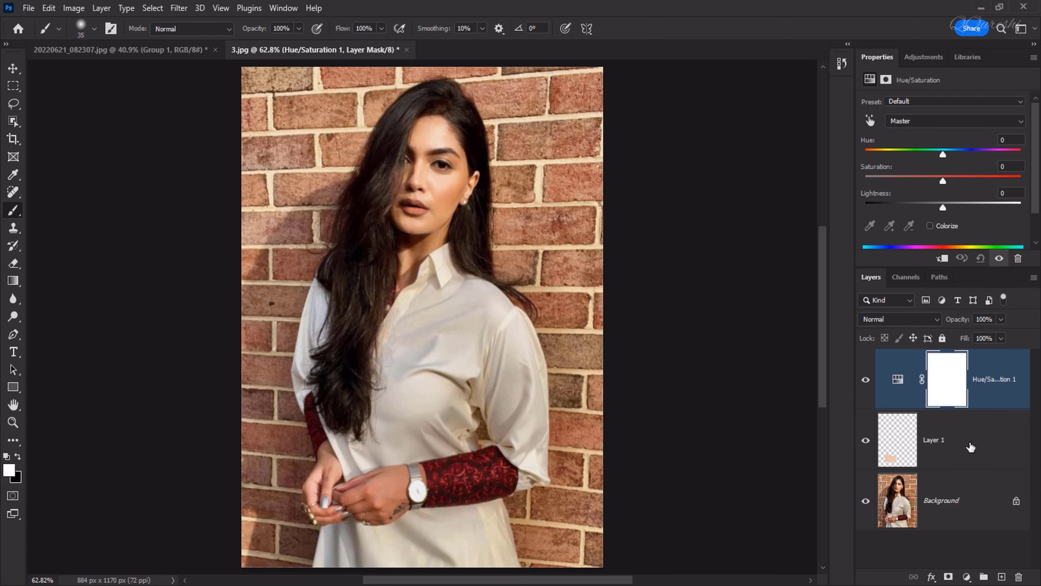
pyautogui.click(953, 382)
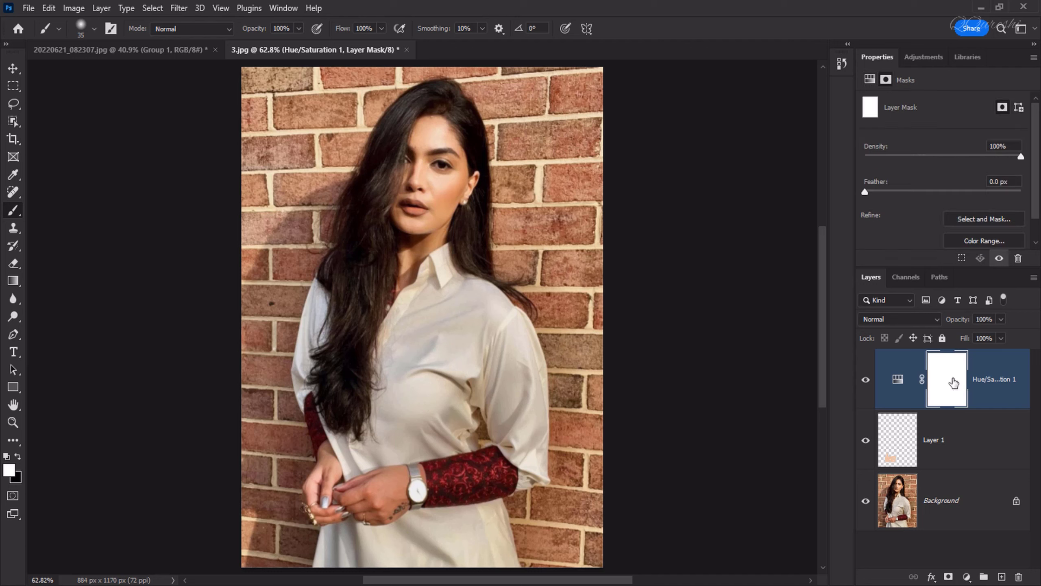
pyautogui.hotkey('ctrl', 'i')
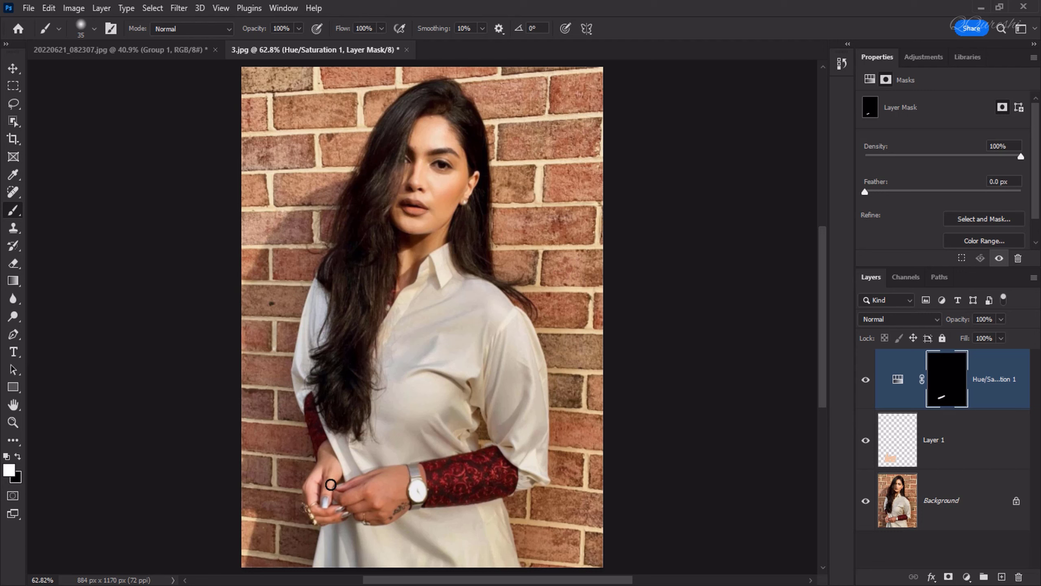
pyautogui.moveTo(323, 485)
pyautogui.mouseDown()
pyautogui.moveTo(333, 479)
pyautogui.moveTo(328, 495)
pyautogui.moveTo(316, 493)
pyautogui.moveTo(321, 516)
pyautogui.moveTo(357, 497)
pyautogui.mouseUp()
pyautogui.moveTo(375, 512); pyautogui.dragTo(404, 488)
# - Sample the hand's skin for the Hue/Saturation layer and set its Reds to Hue +8, Saturation +14 and Lightness +10
pyautogui.click(897, 382)
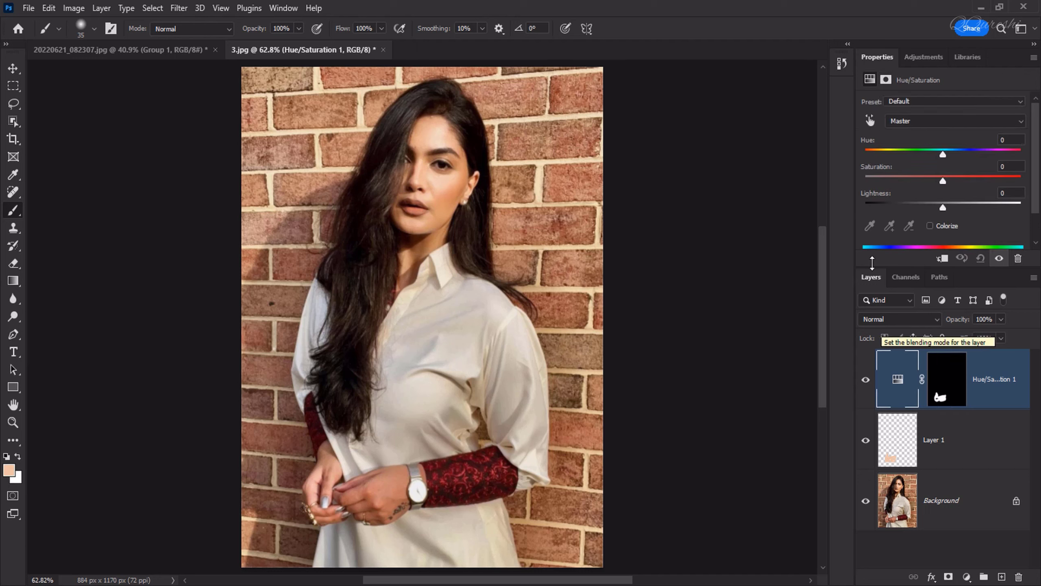
pyautogui.click(870, 121)
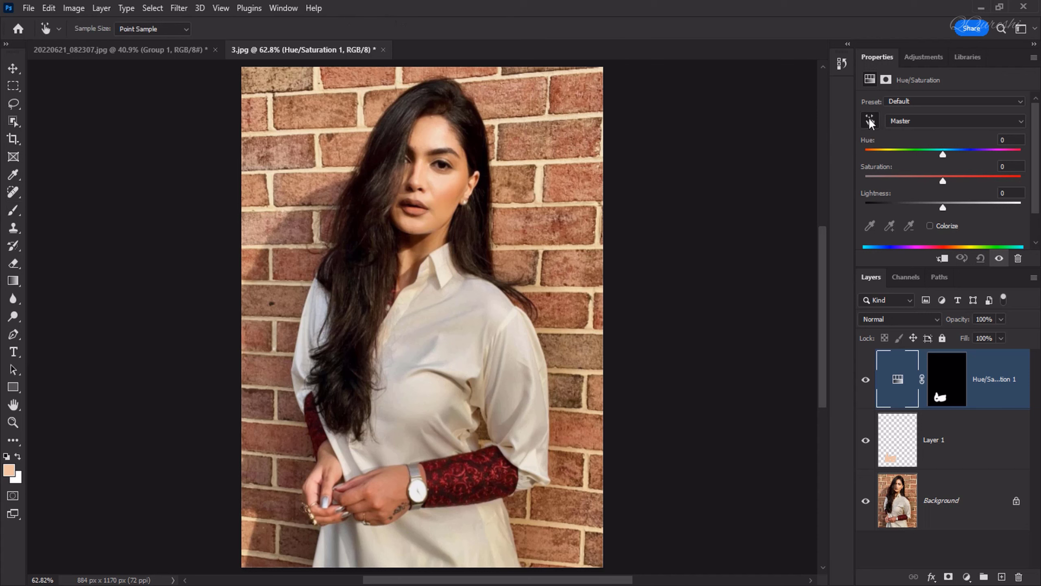
pyautogui.click(383, 489)
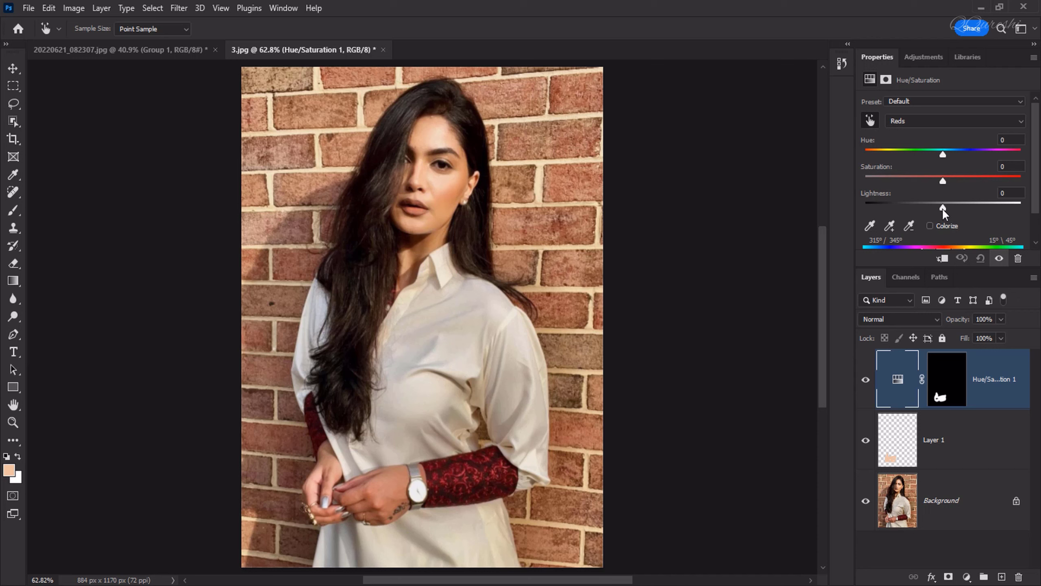
pyautogui.moveTo(942, 208); pyautogui.dragTo(956, 181)
pyautogui.moveTo(943, 153); pyautogui.dragTo(944, 153)
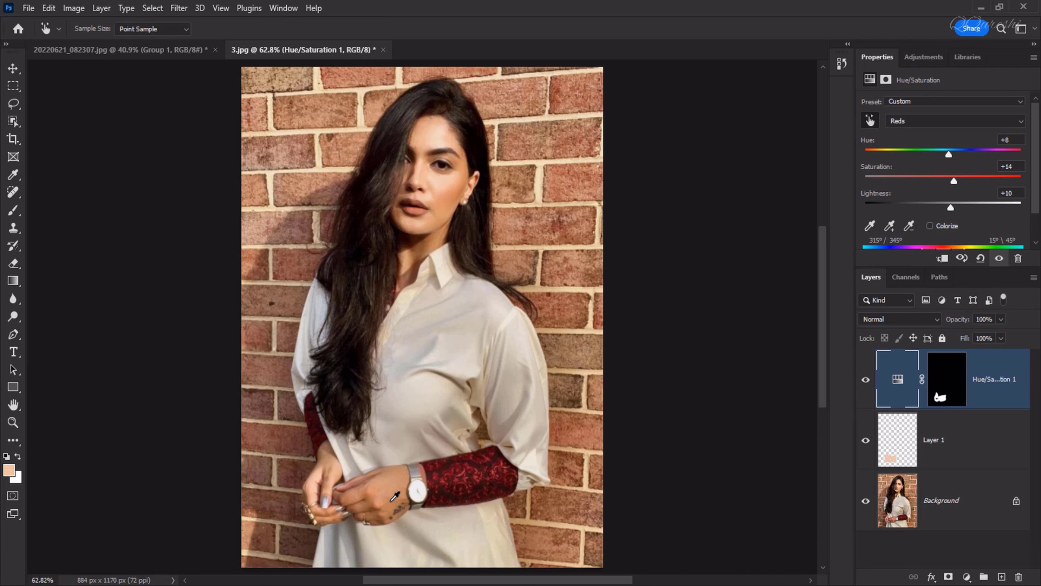
pyautogui.press('b')
# - Add a Color Balance adjustment layer and replace its mask with a copy of the Hue/Saturation layer's hand mask
pyautogui.click(967, 577)
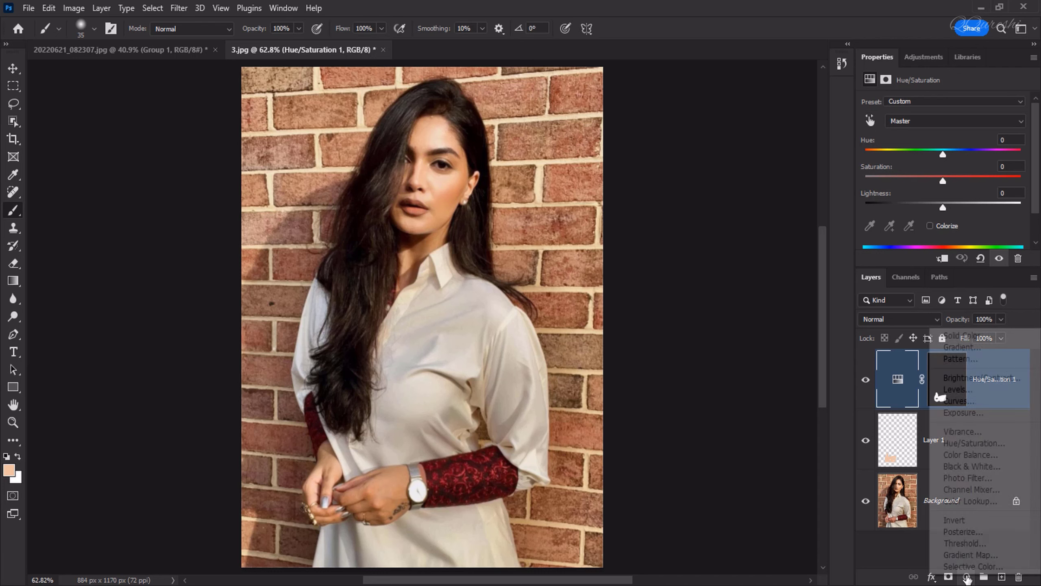
pyautogui.click(974, 457)
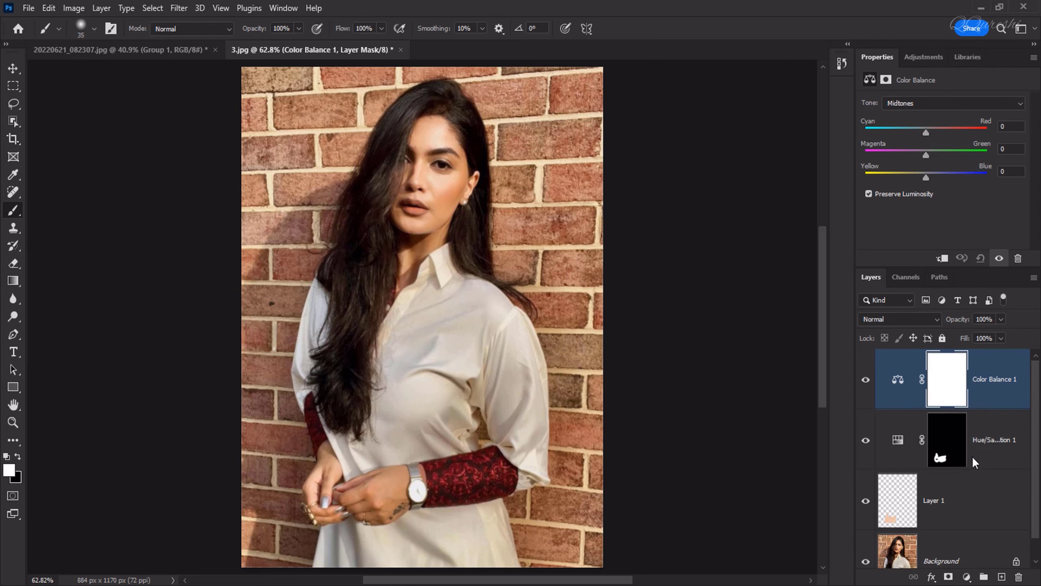
pyautogui.click(952, 448)
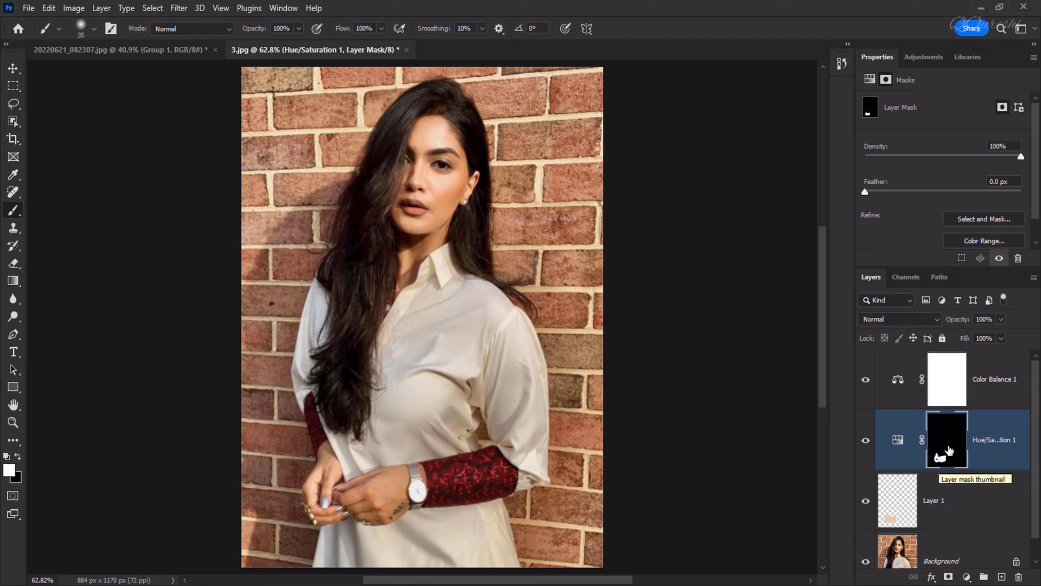
pyautogui.press('alt')
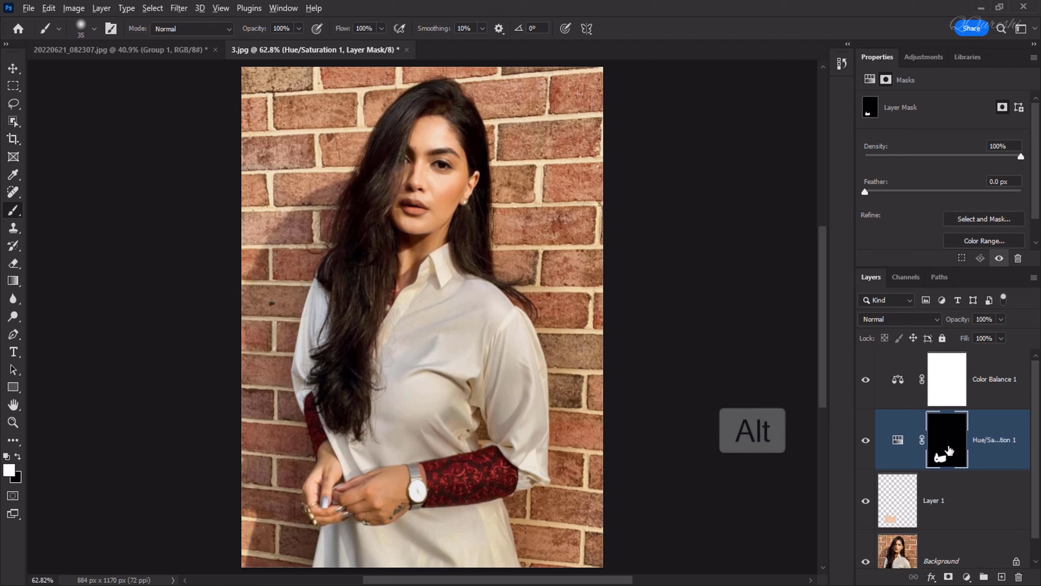
pyautogui.moveTo(949, 450); pyautogui.dragTo(952, 385)
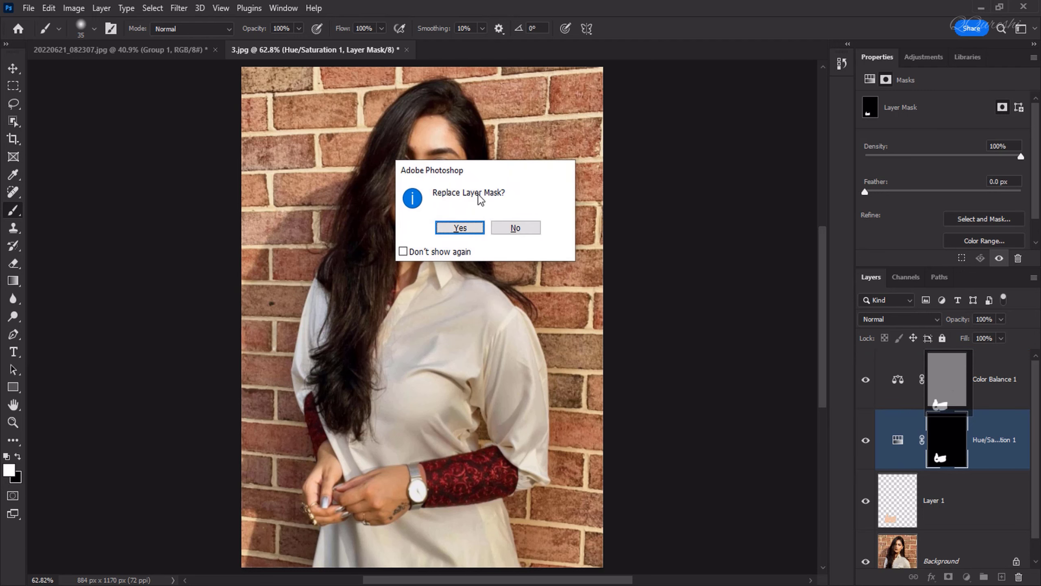
pyautogui.click(460, 227)
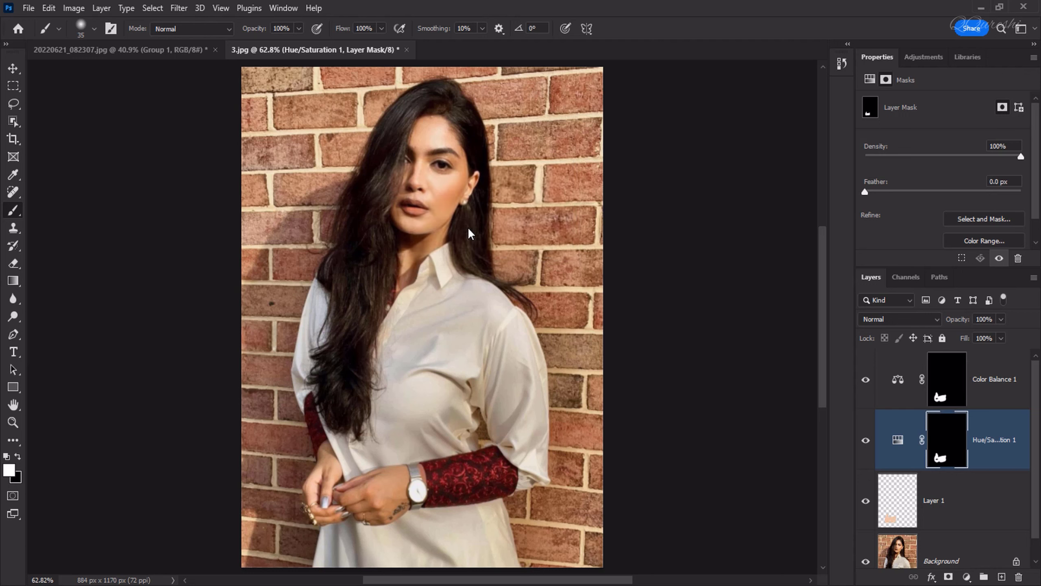
# - Fine-tune the Color Balance midtones for the hands along the Cyan–Red and Yellow–Blue ranges
pyautogui.click(938, 382)
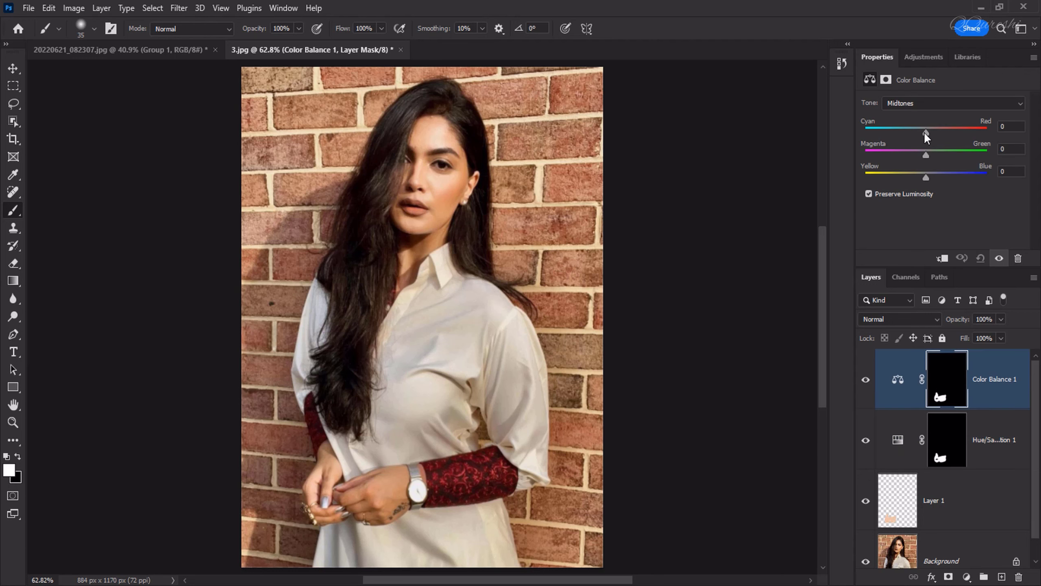
pyautogui.moveTo(925, 132); pyautogui.dragTo(921, 133)
pyautogui.moveTo(926, 132); pyautogui.dragTo(917, 135)
pyautogui.moveTo(919, 135); pyautogui.dragTo(925, 178)
pyautogui.moveTo(920, 176); pyautogui.dragTo(924, 178)
# - Group the Color Balance, Hue/Saturation and painted skin tone layers, and compare the hands with the group hidden and shown
pyautogui.keyDown('shift'); pyautogui.click(985, 499); pyautogui.keyUp('shift')
pyautogui.hotkey('ctrl', 'g')
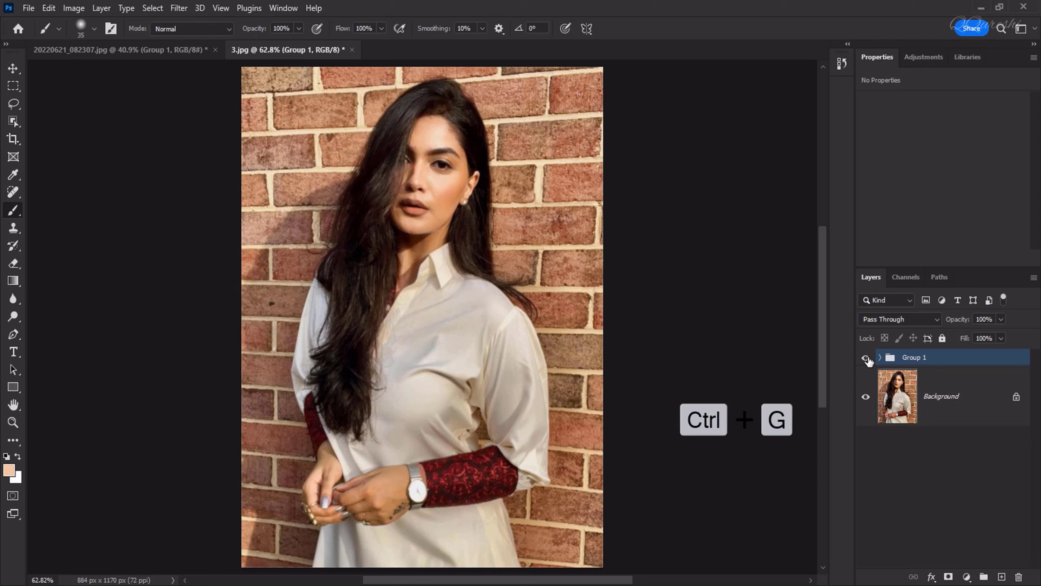
pyautogui.click(866, 357)
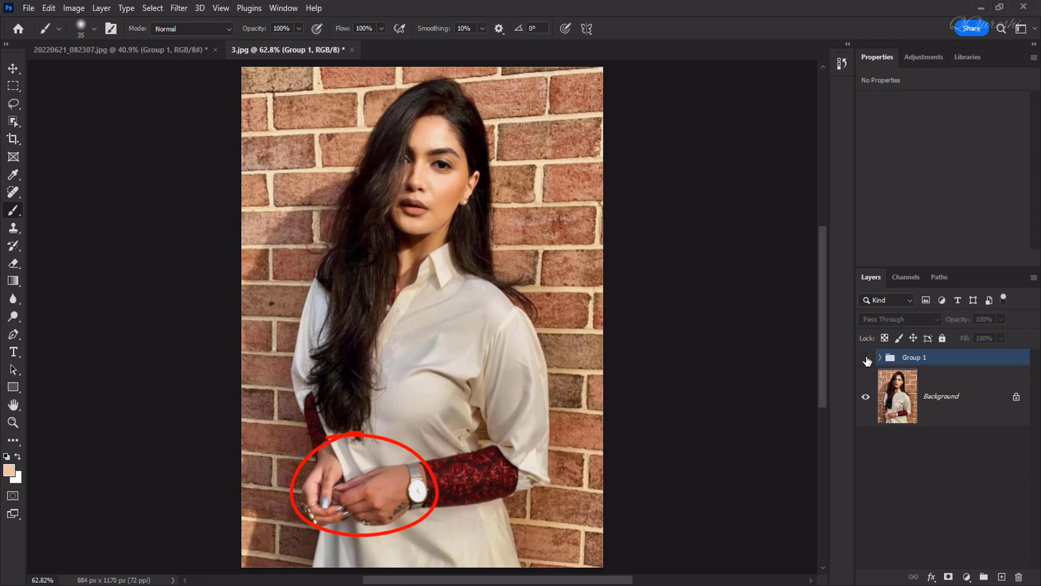
pyautogui.click(866, 358)
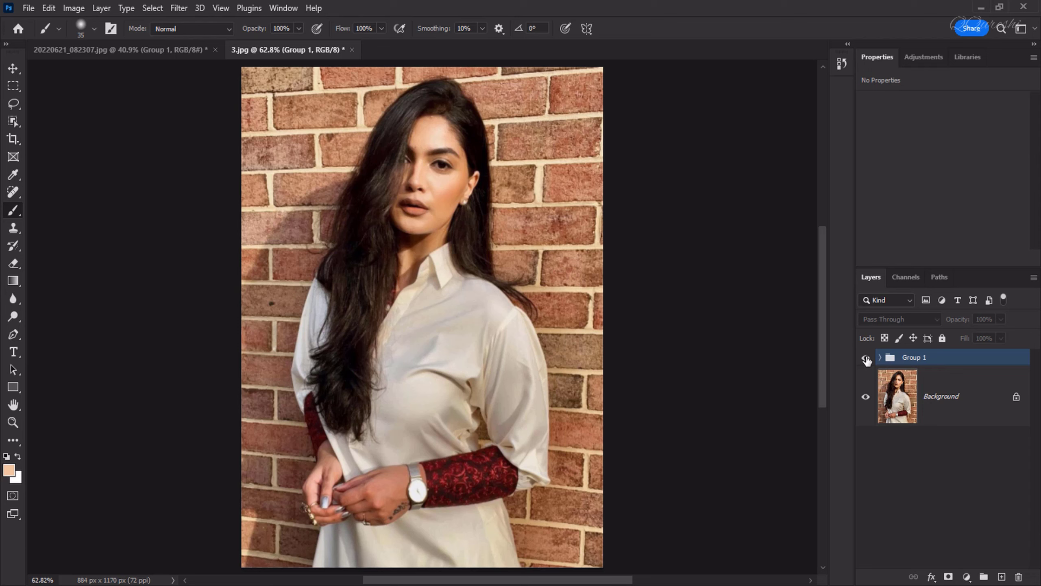